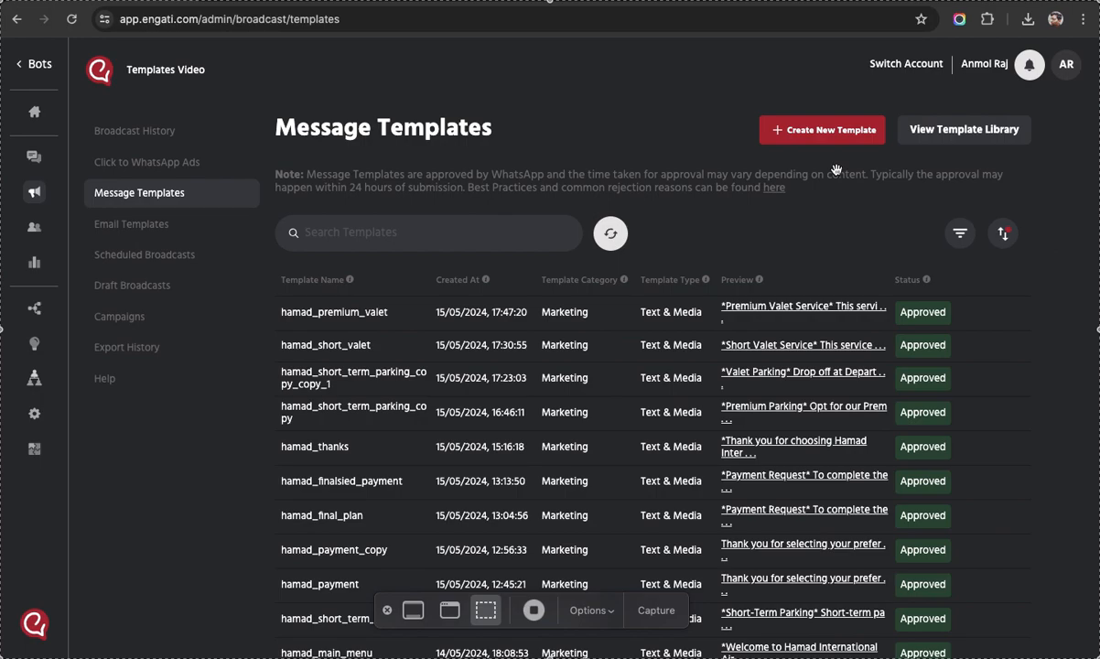
Start a new message template built from scratch.
click(387, 611)
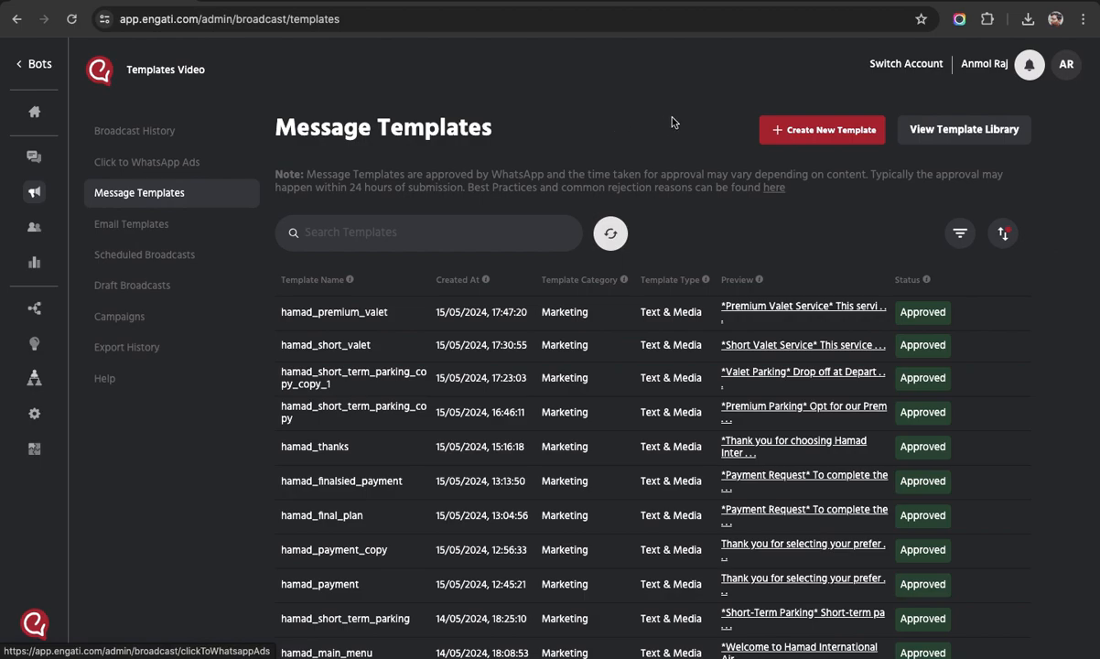
click(809, 139)
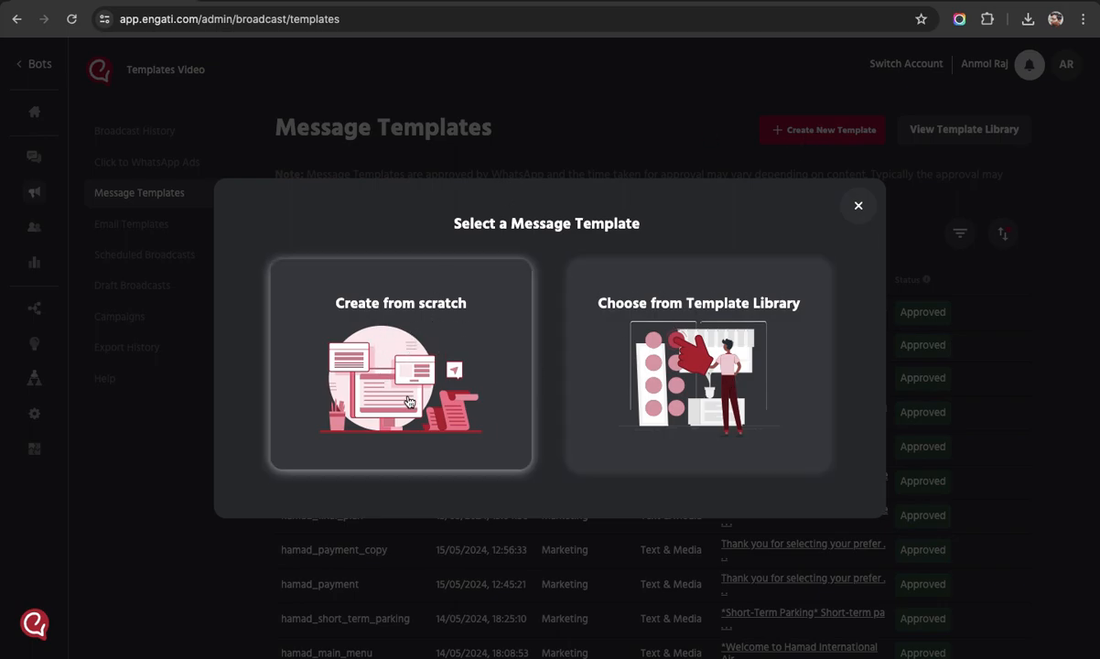
click(385, 345)
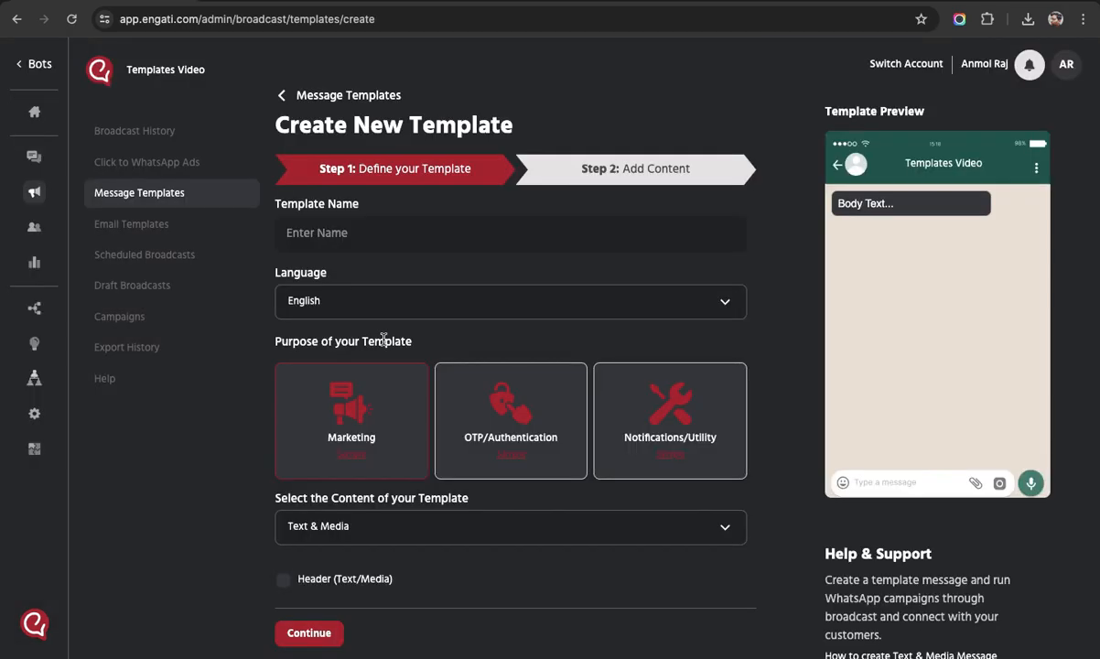
Enter text_and_media_test as the template name.
click(345, 239)
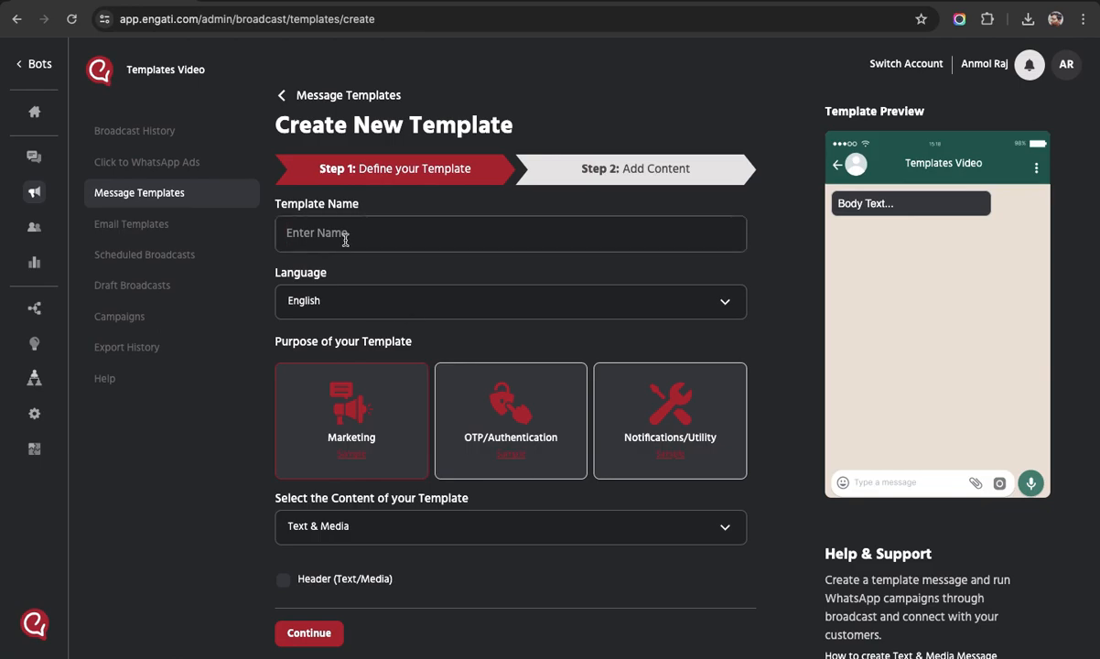
text(text)
text(andmediatest)
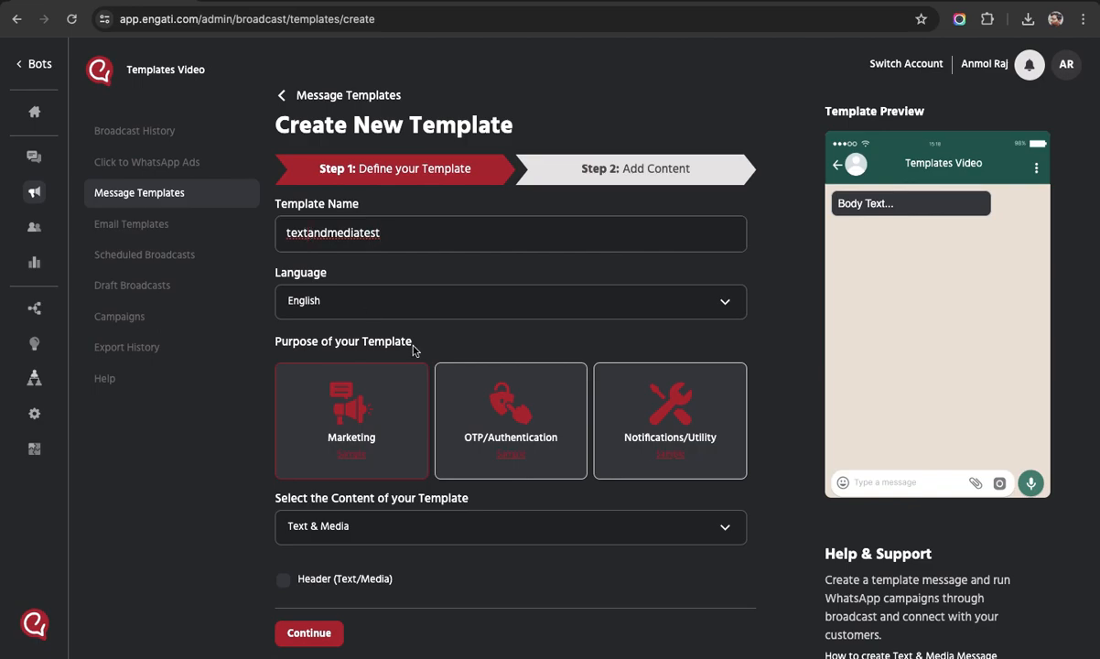
click(310, 232)
text(_)
key(Right)
key(Right)
text(_)
key(Right)
key(Right)
key(Right)
key(Right)
key(Right)
text(_)
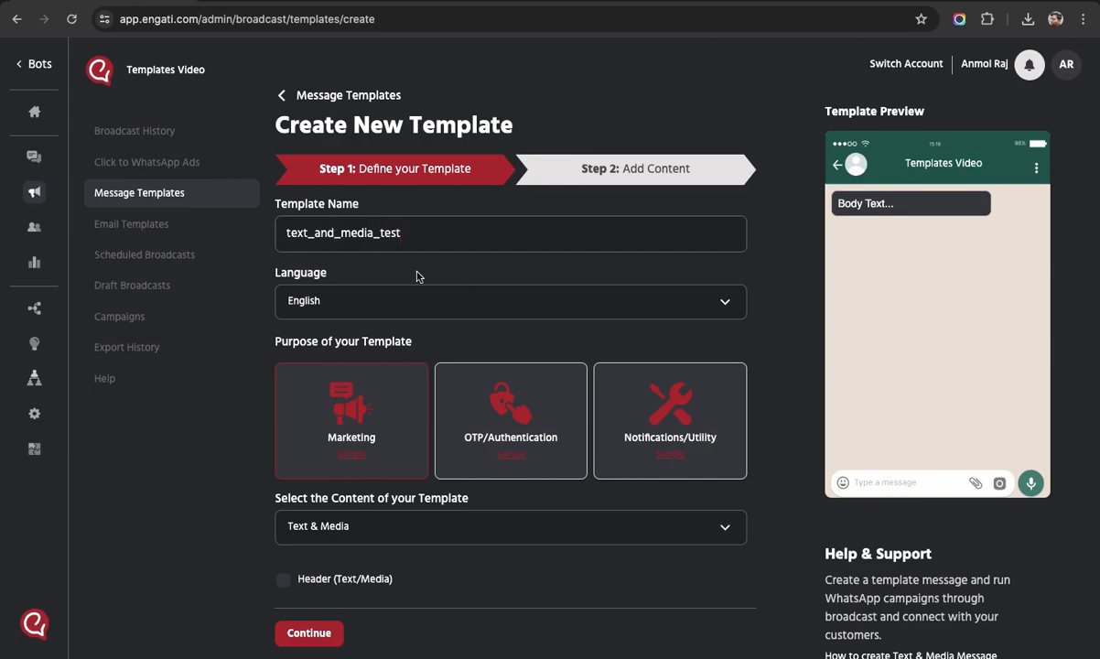
scroll(476, 334, down, 2)
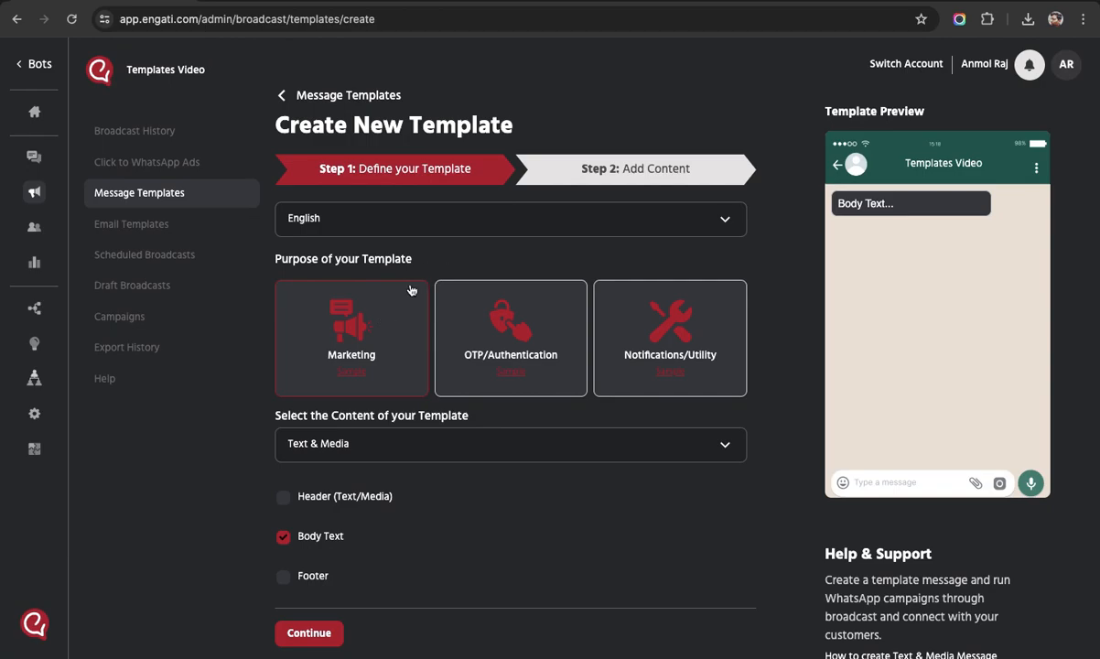
scroll(411, 290, down, 1)
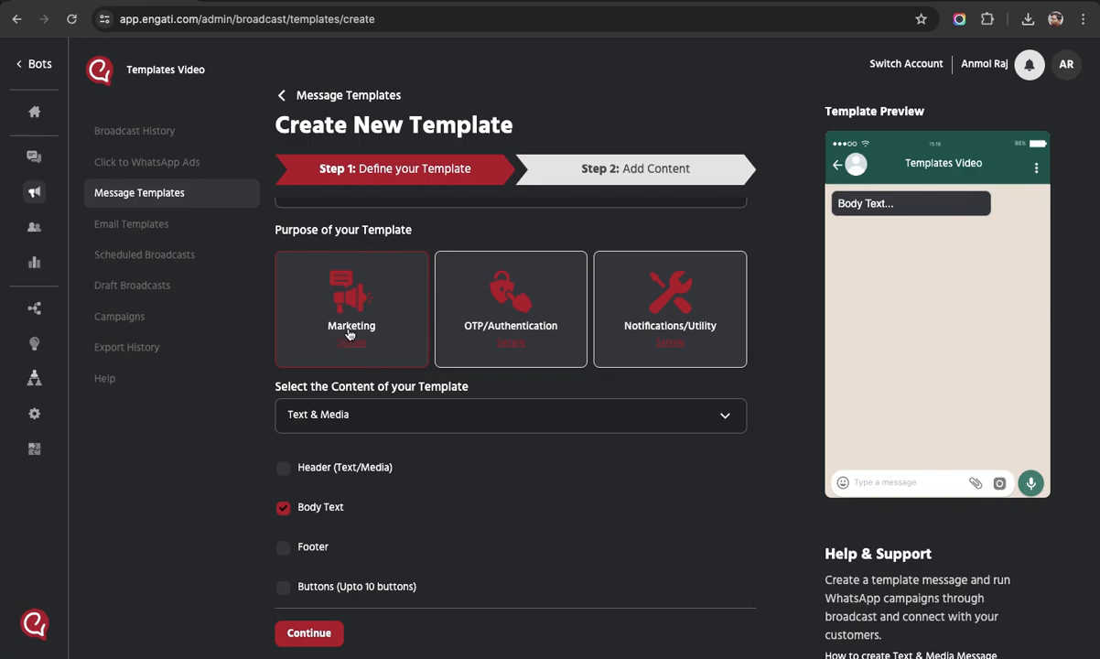
drag(275, 387, 468, 389)
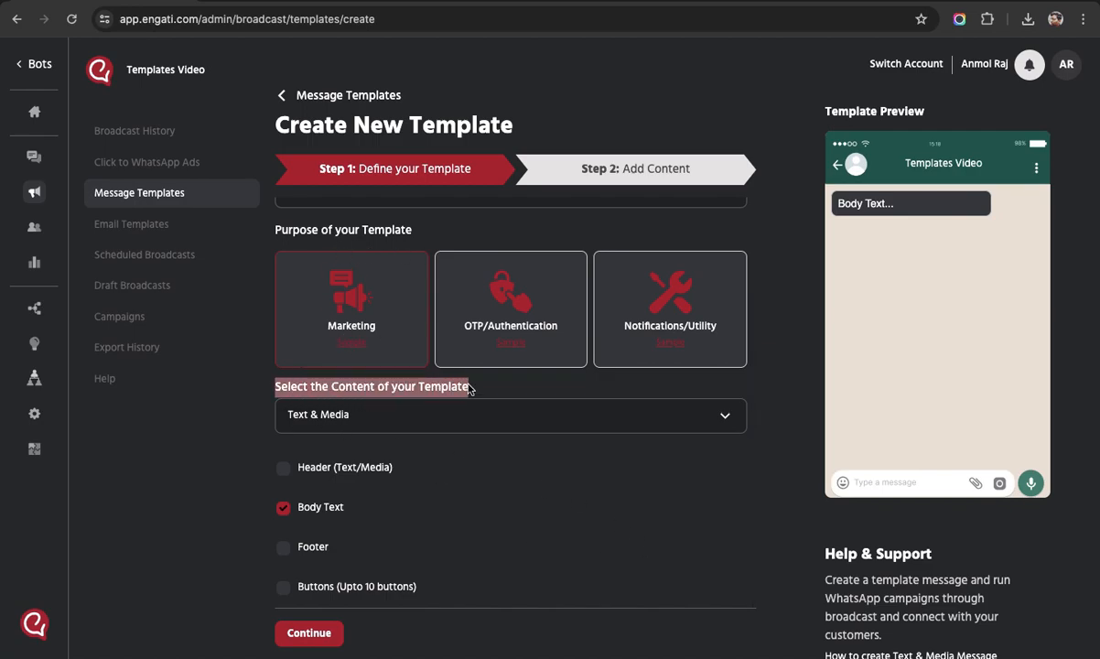
click(562, 392)
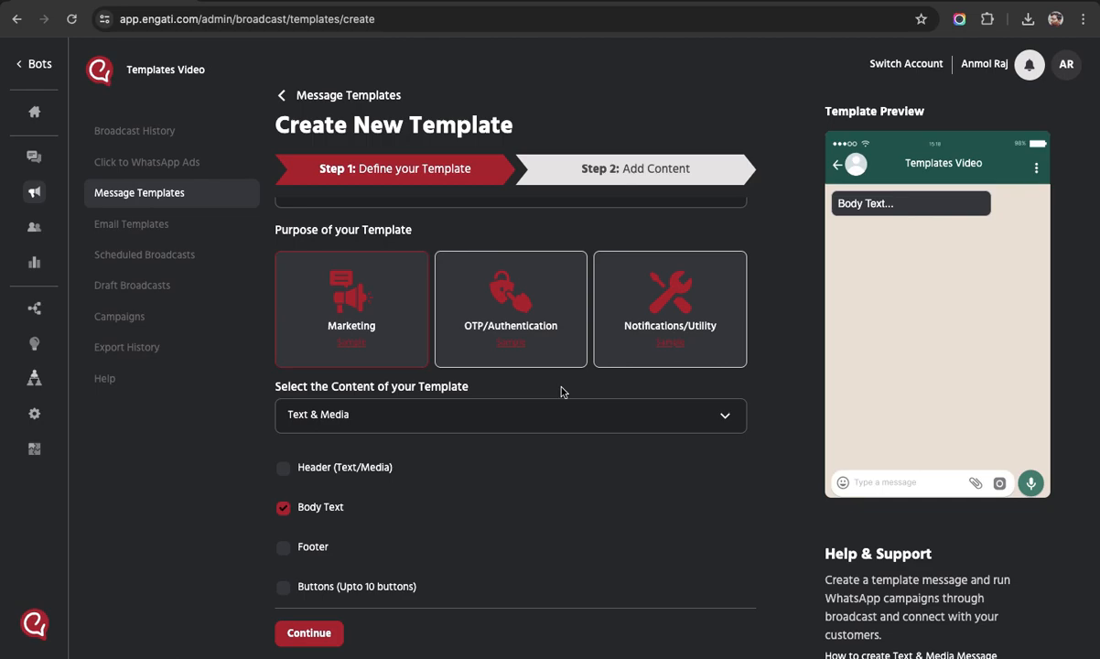
click(365, 417)
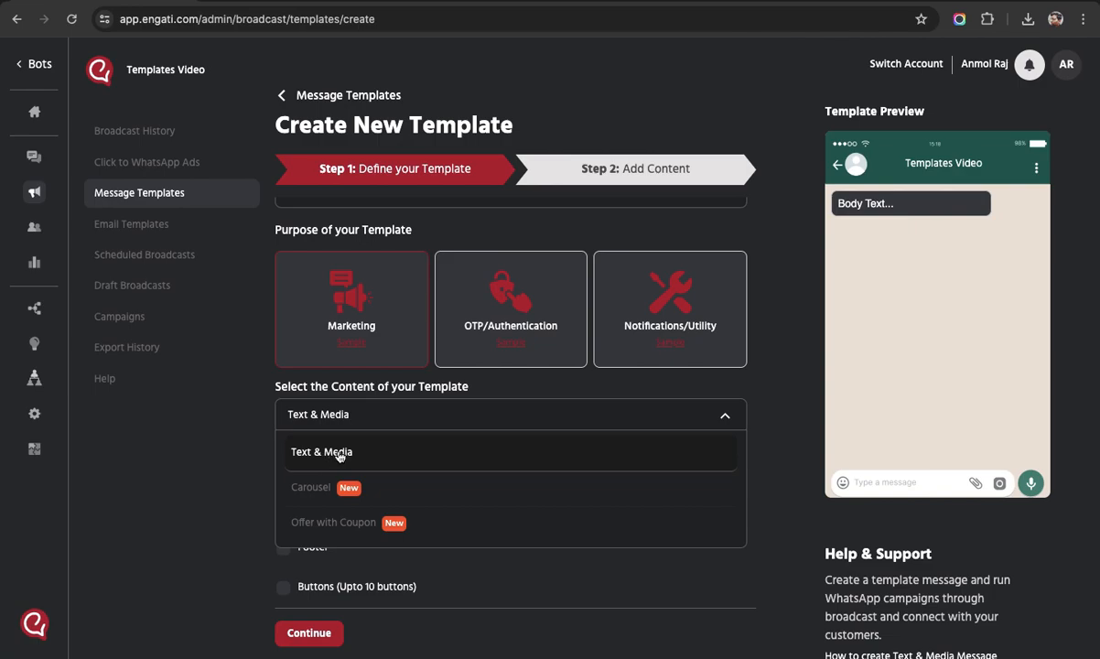
click(776, 395)
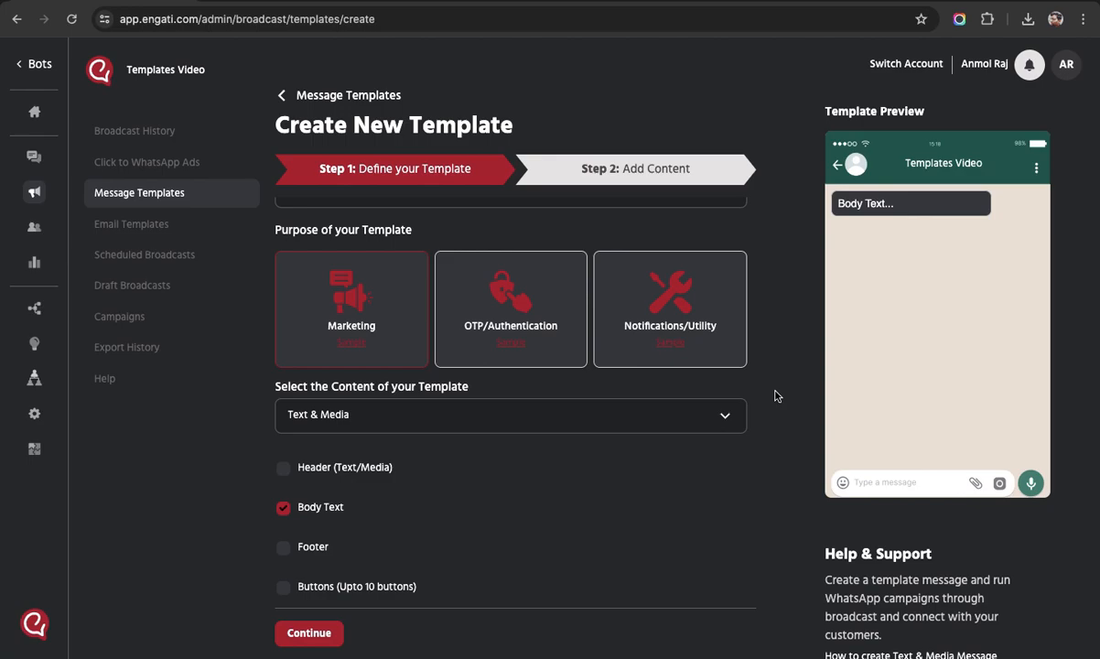
click(389, 414)
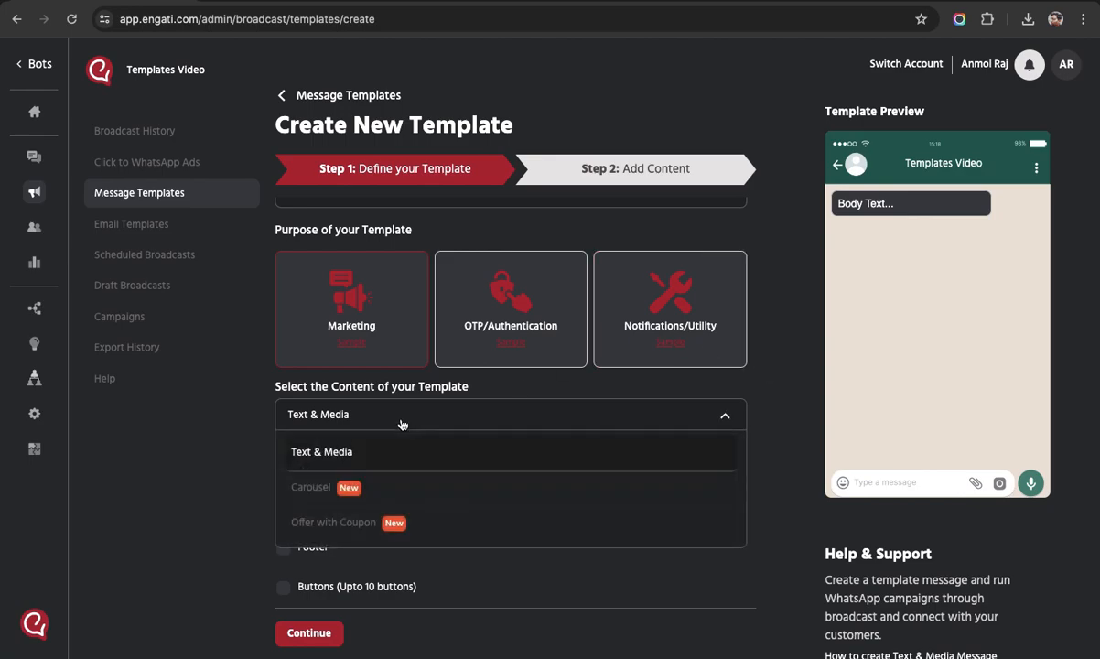
click(302, 490)
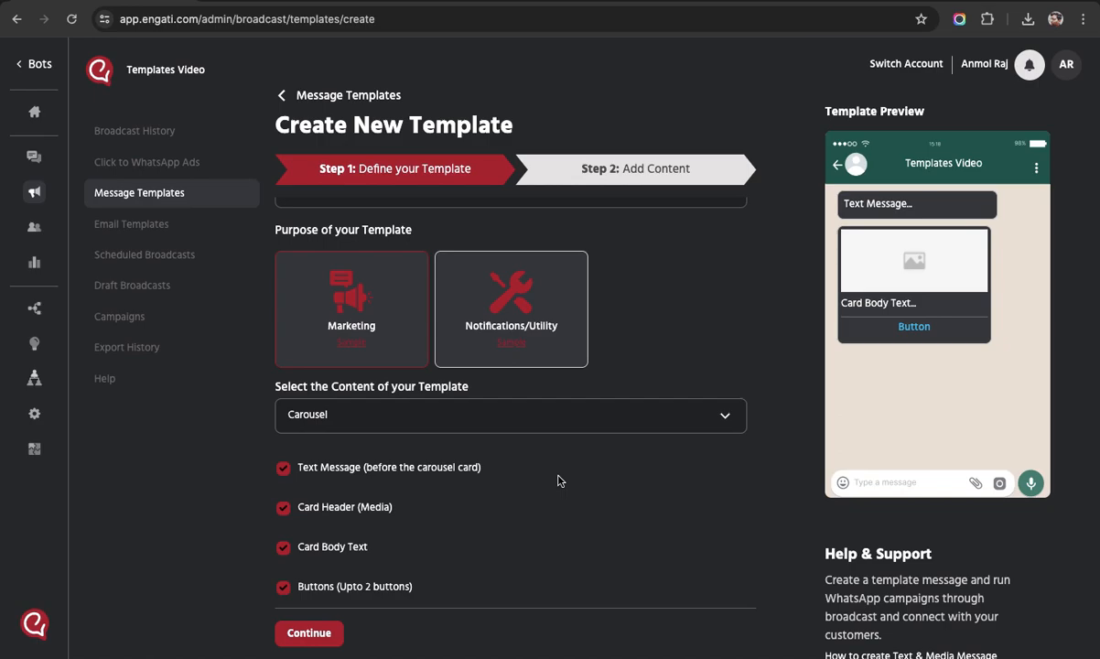
click(417, 410)
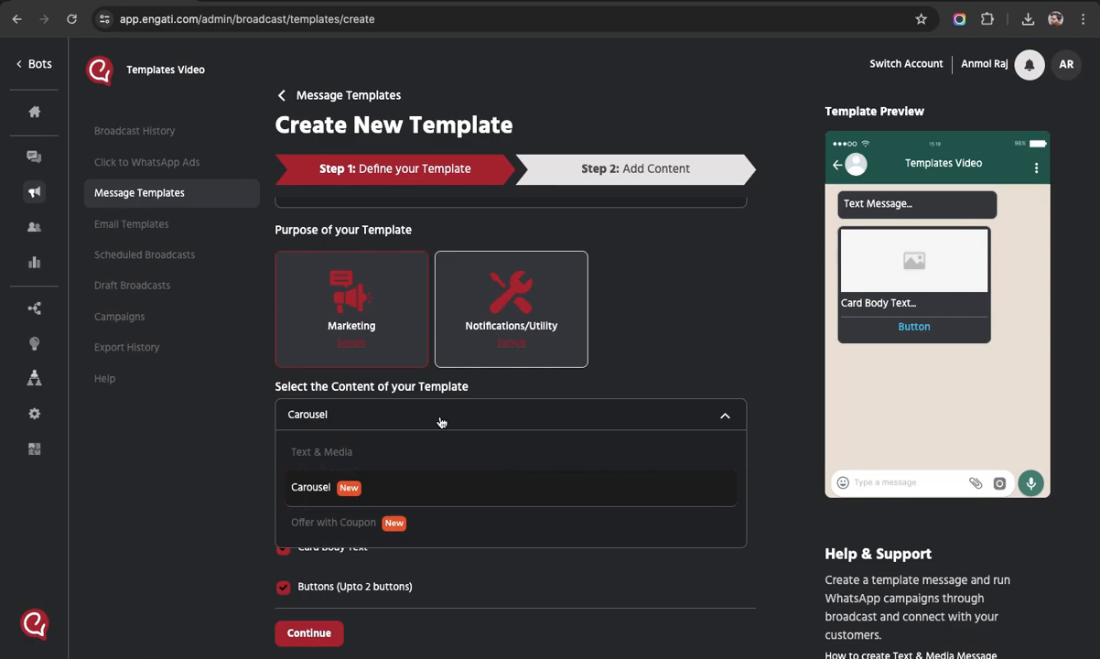
click(326, 523)
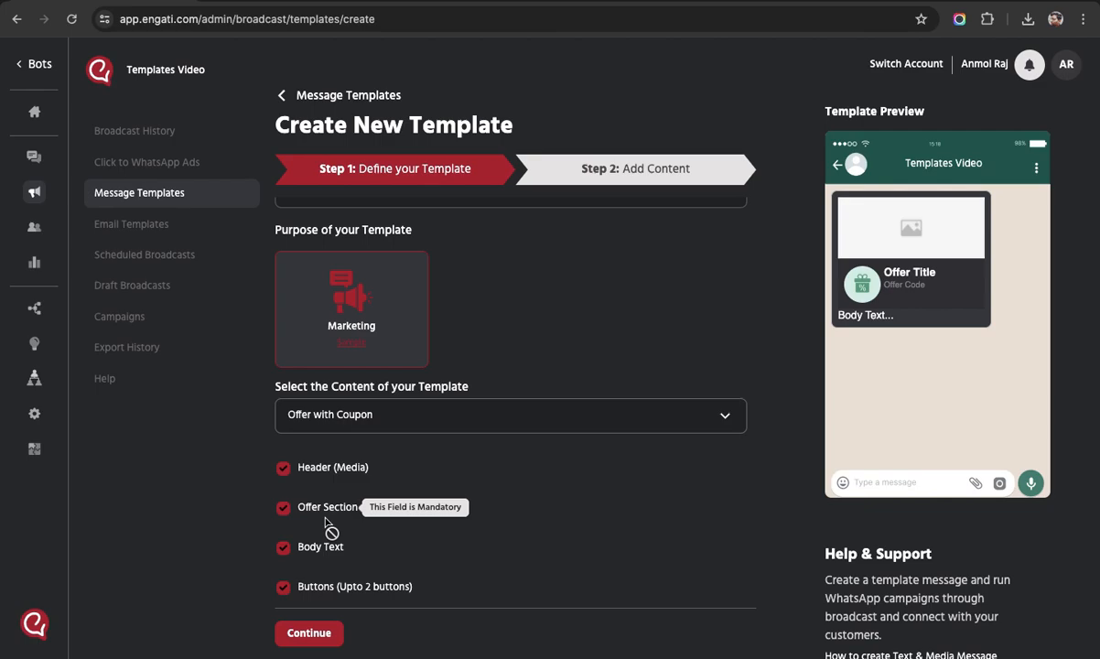
click(366, 422)
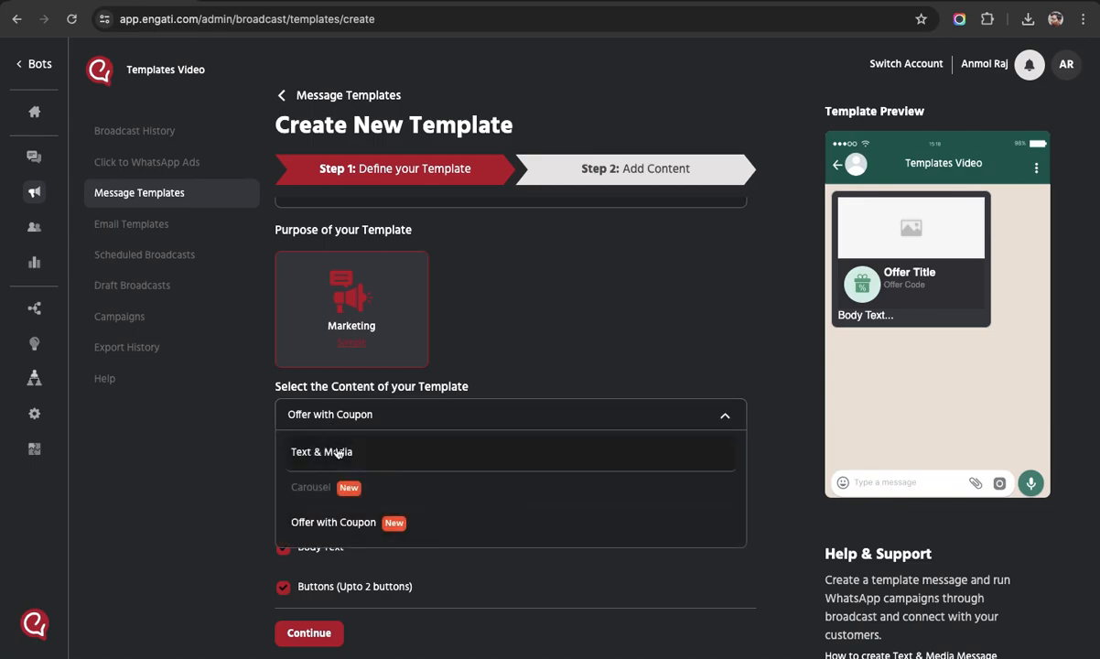
click(356, 453)
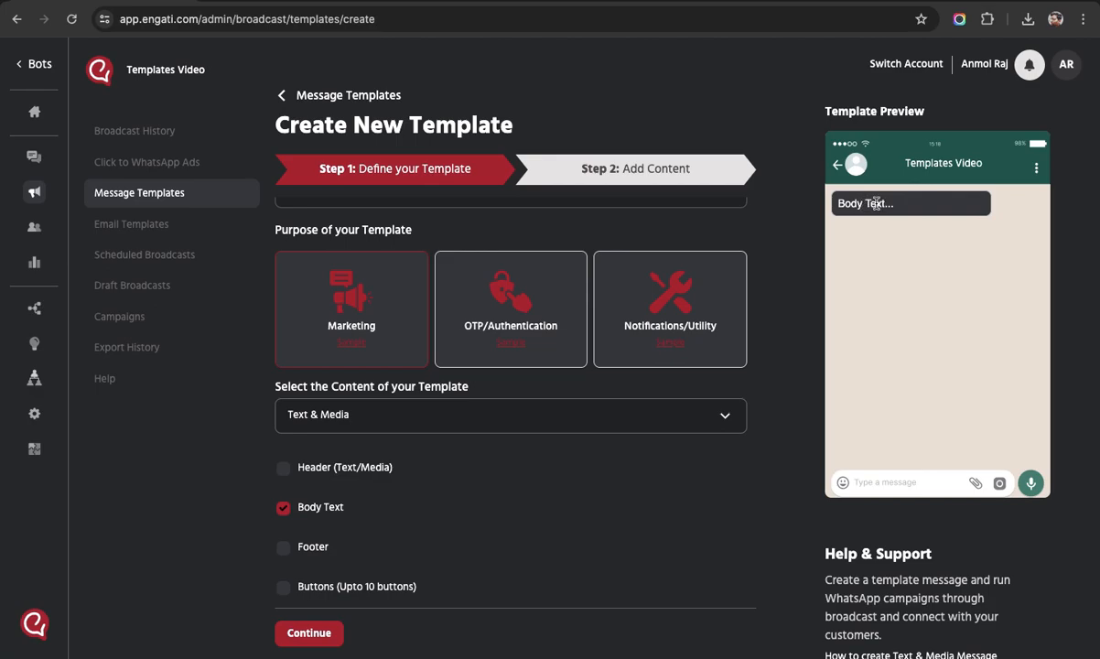
Include Header (Text/Media), Footer and Buttons components, then continue to Step 2: Add Content.
click(284, 467)
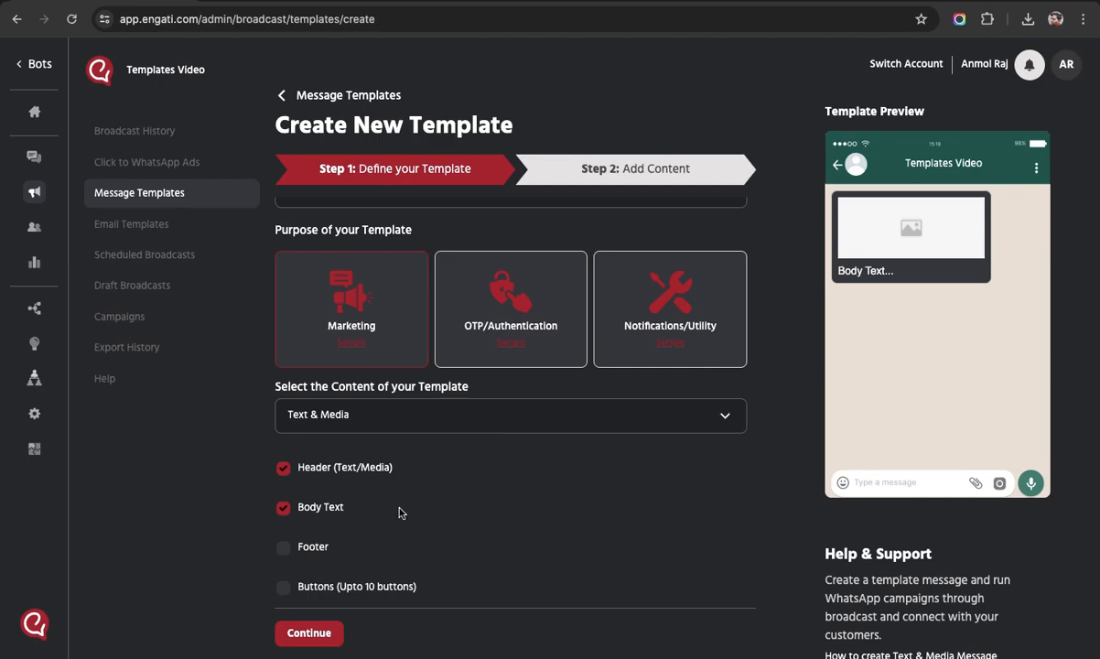
click(283, 546)
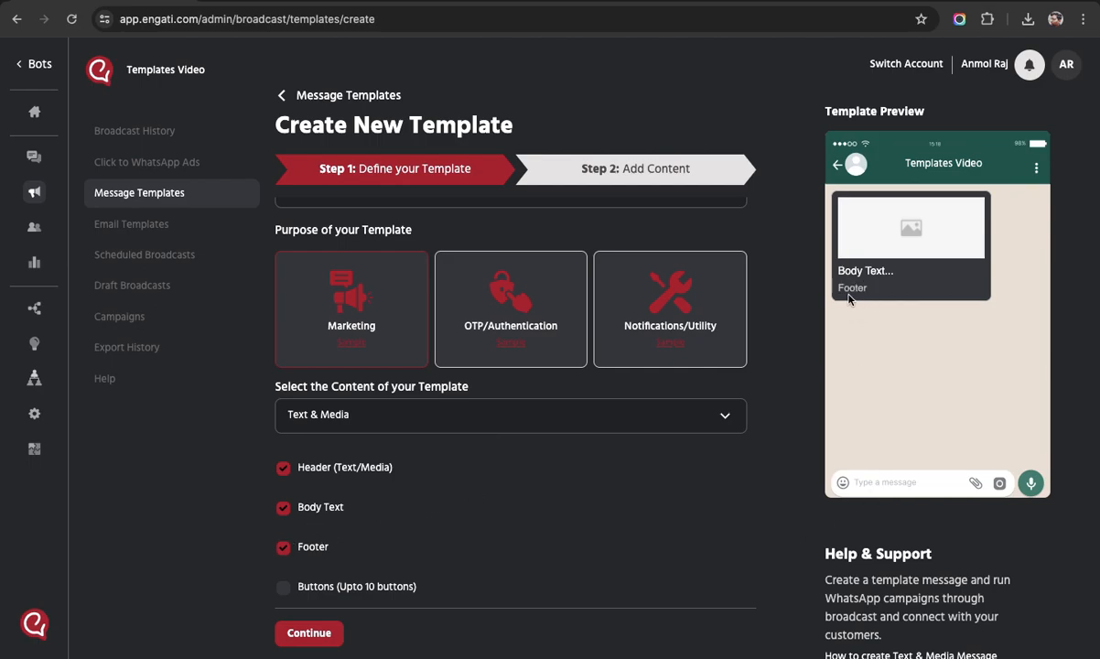
click(285, 586)
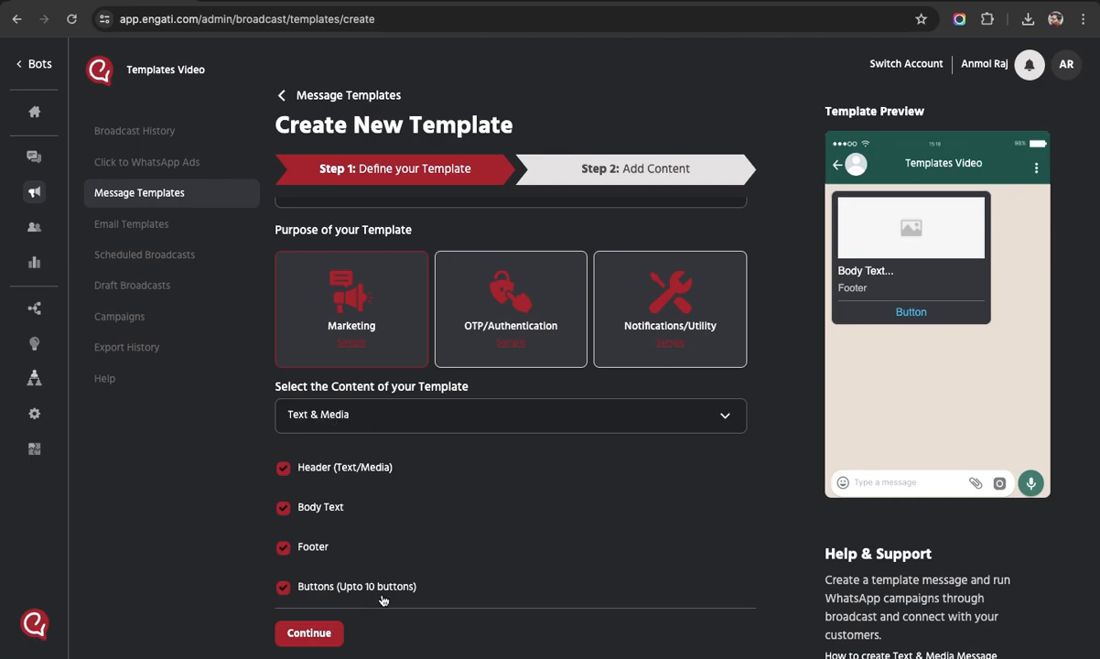
click(358, 414)
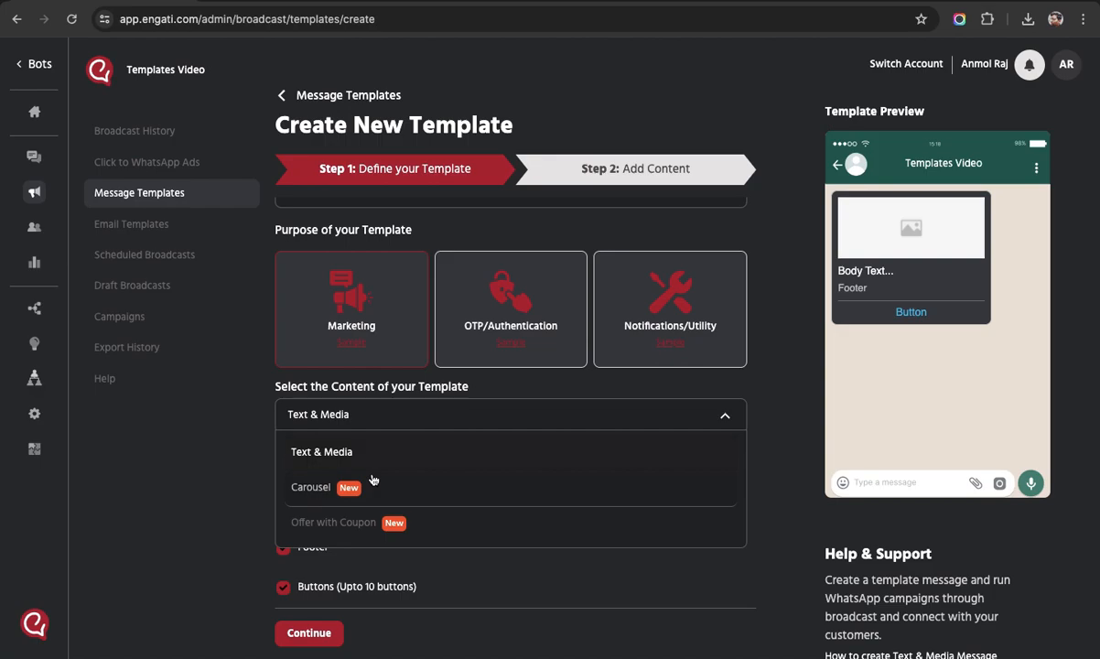
click(386, 431)
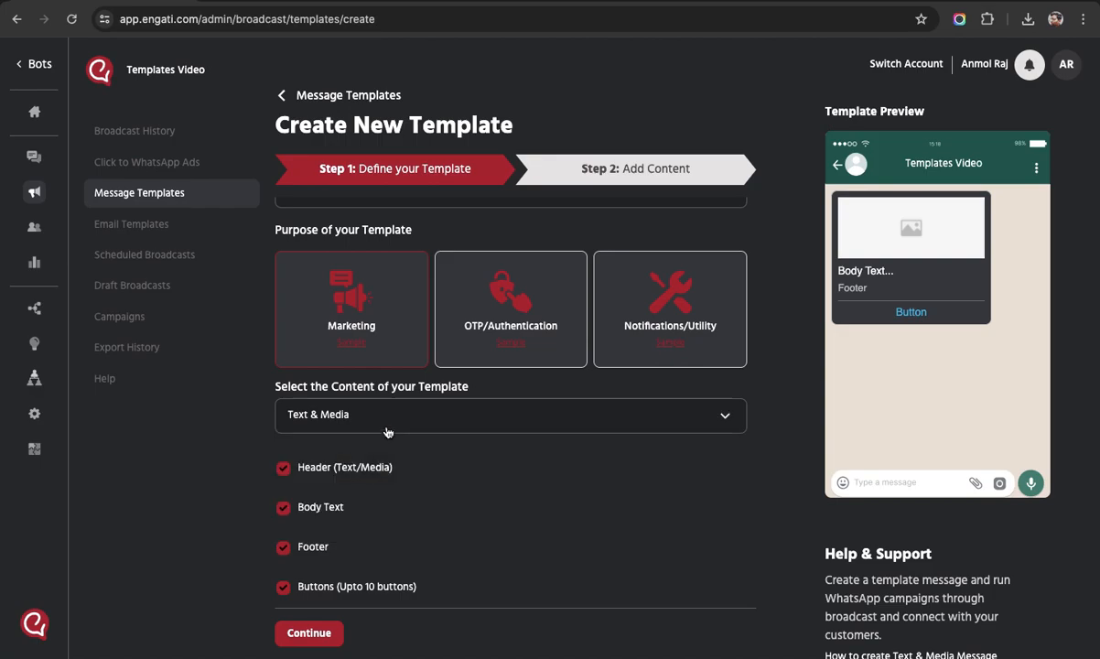
click(302, 636)
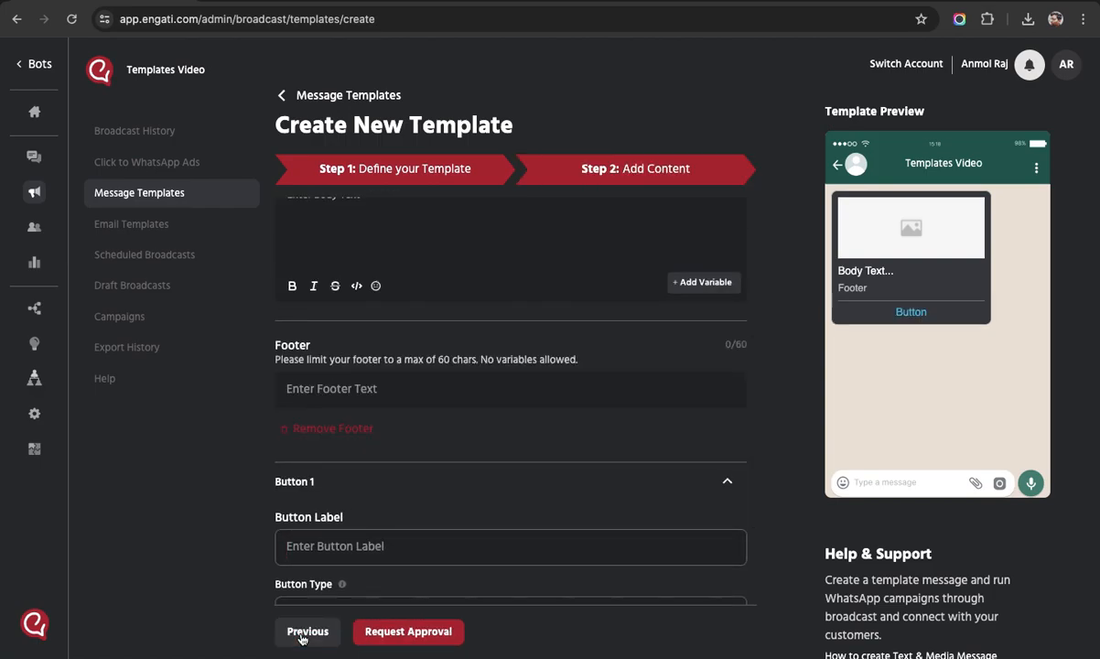
Choose automi_icon_250.png from Downloads as the image header file.
scroll(442, 546, up, 5)
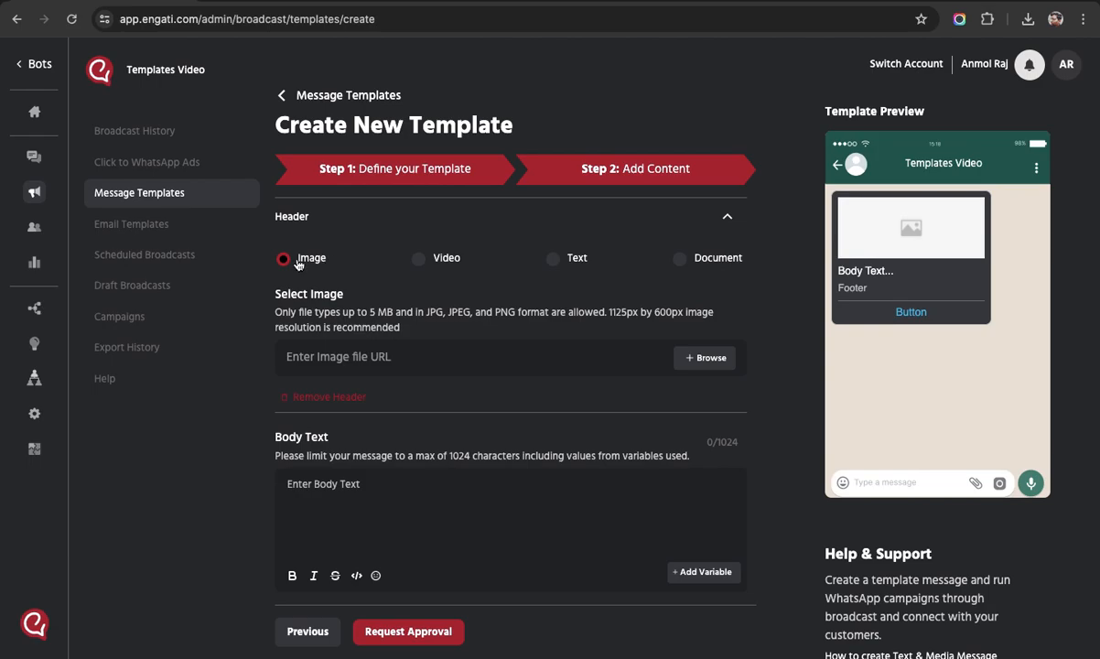
click(705, 358)
scroll(575, 204, down, 10)
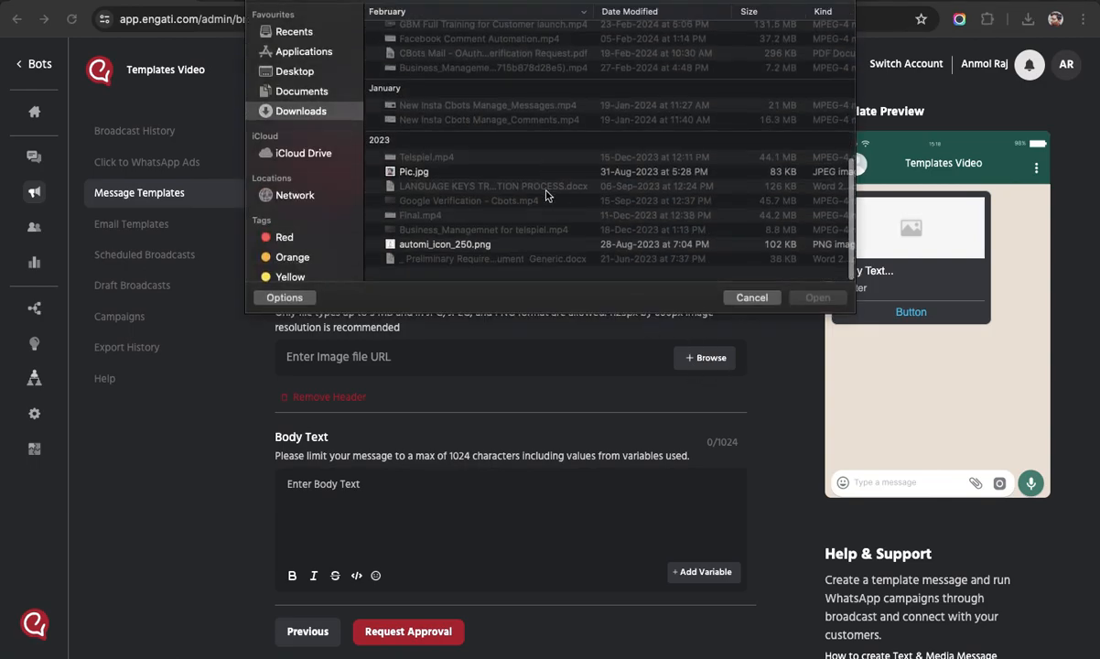
click(398, 245)
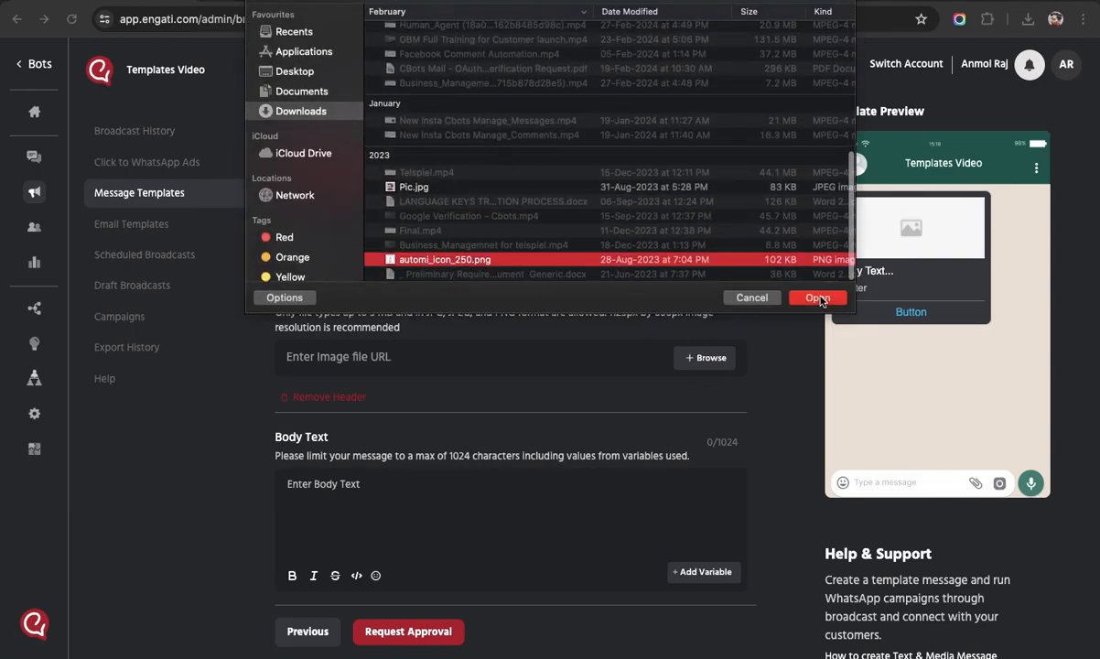
click(818, 298)
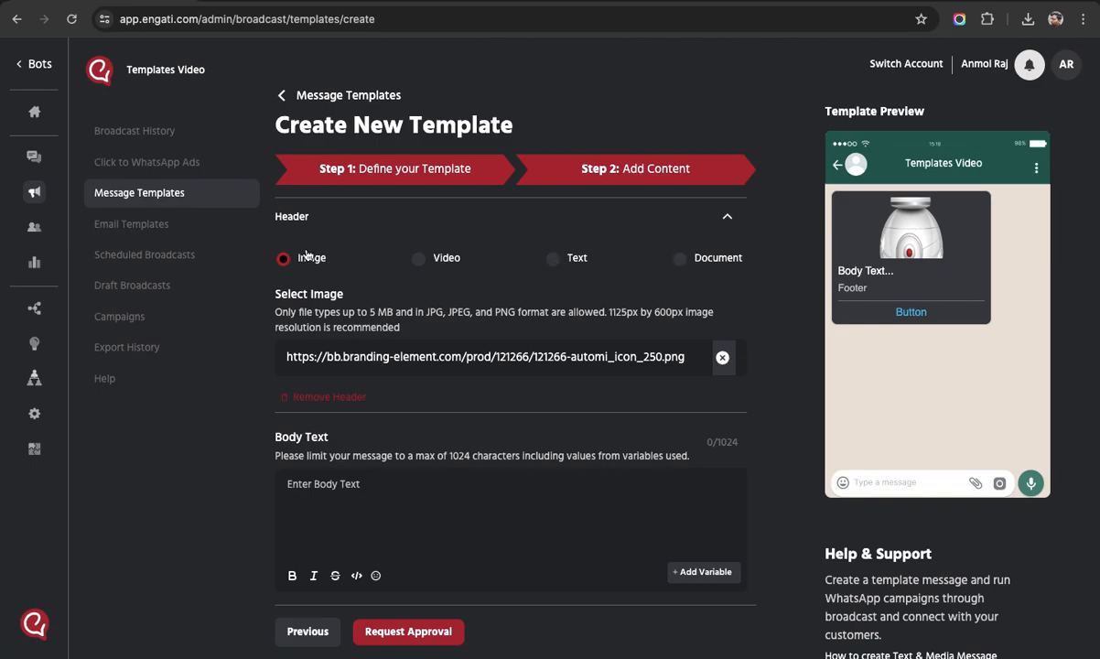
Write 'Hi' and the ABC store new-branch welcome message in the body text.
scroll(454, 504, down, 5)
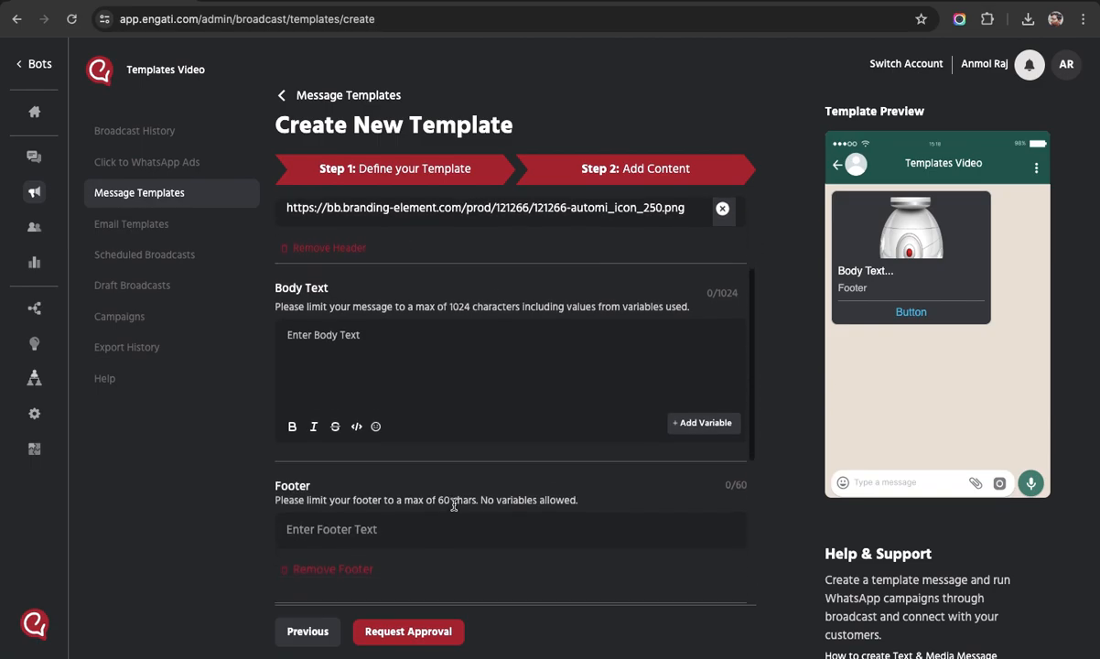
click(334, 295)
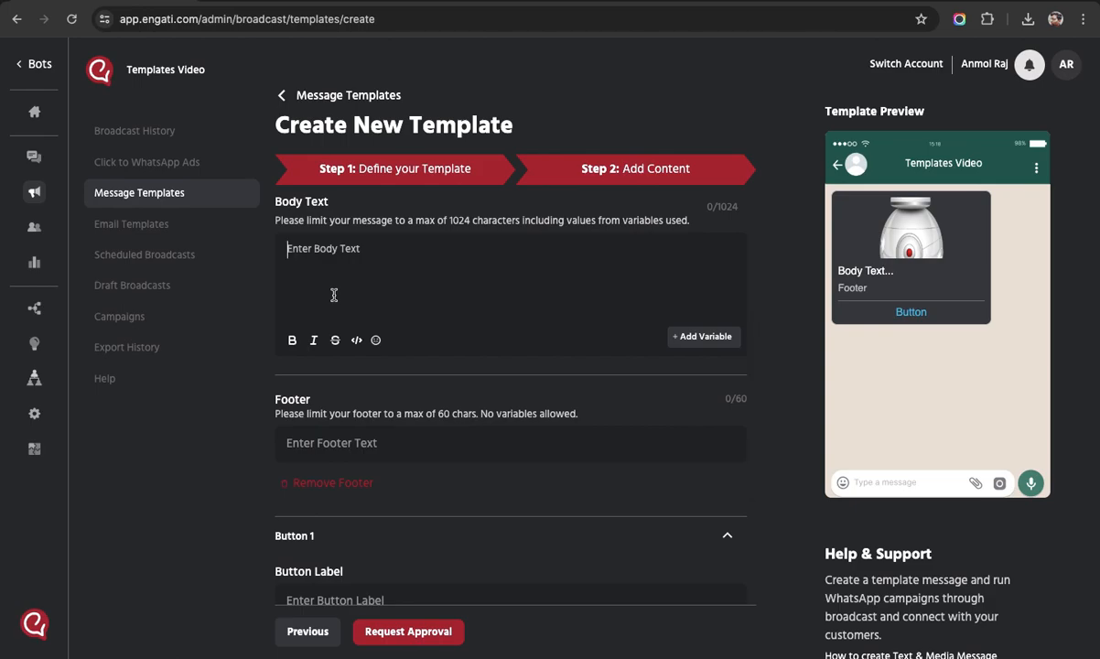
text(Hi)
key(Return)
key(Return)
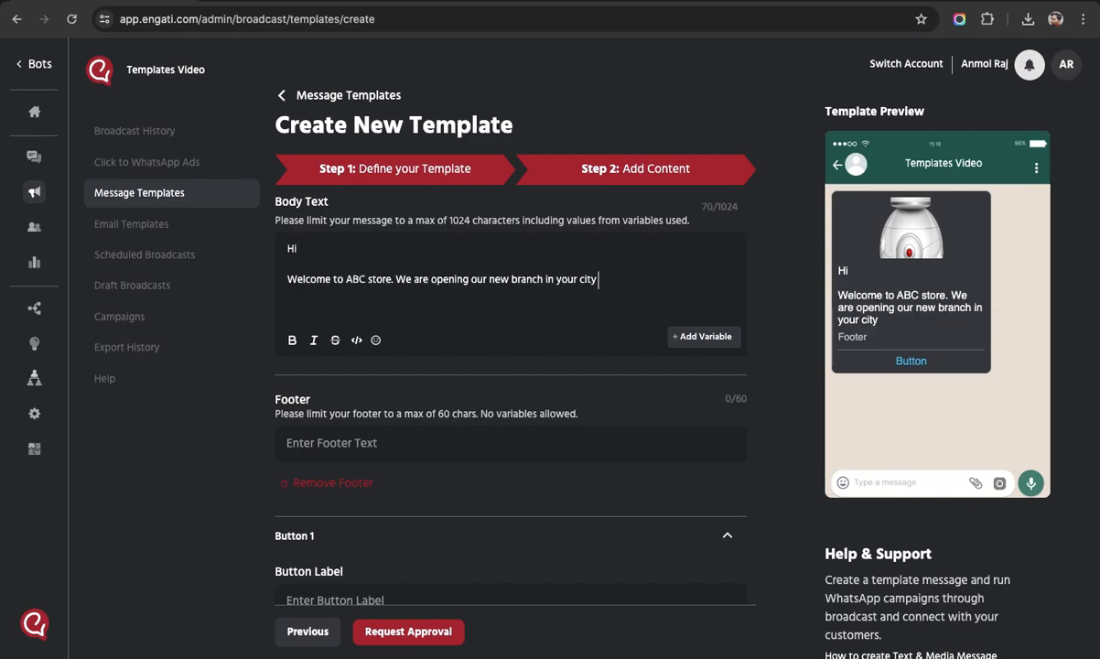
text(.)
key(Return)
Set the footer text to Team ABC.
click(338, 450)
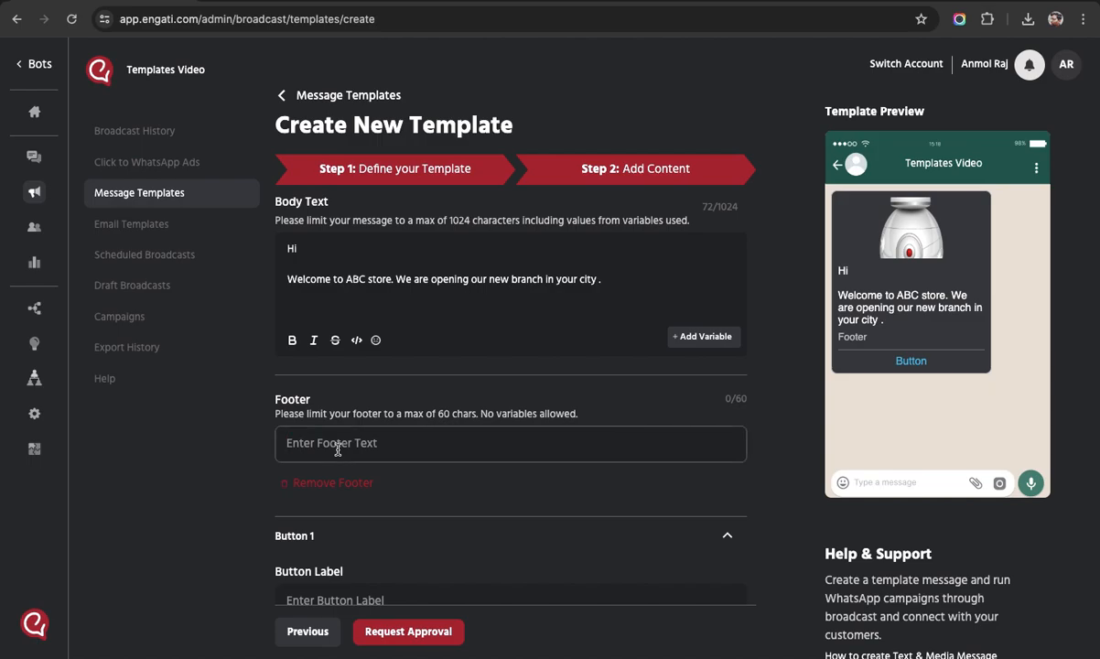
text(Team ABC)
click(326, 250)
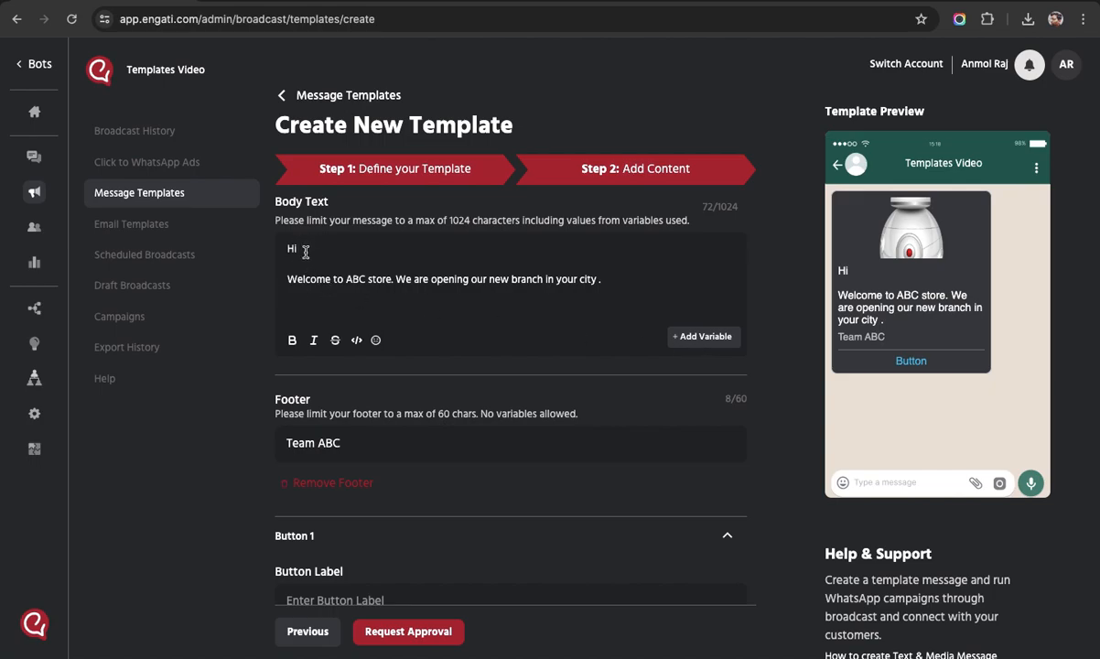
Insert variable {{1}} after 'Hi,' and {{2}} after 'your city' in the body.
click(676, 335)
text(,)
click(598, 279)
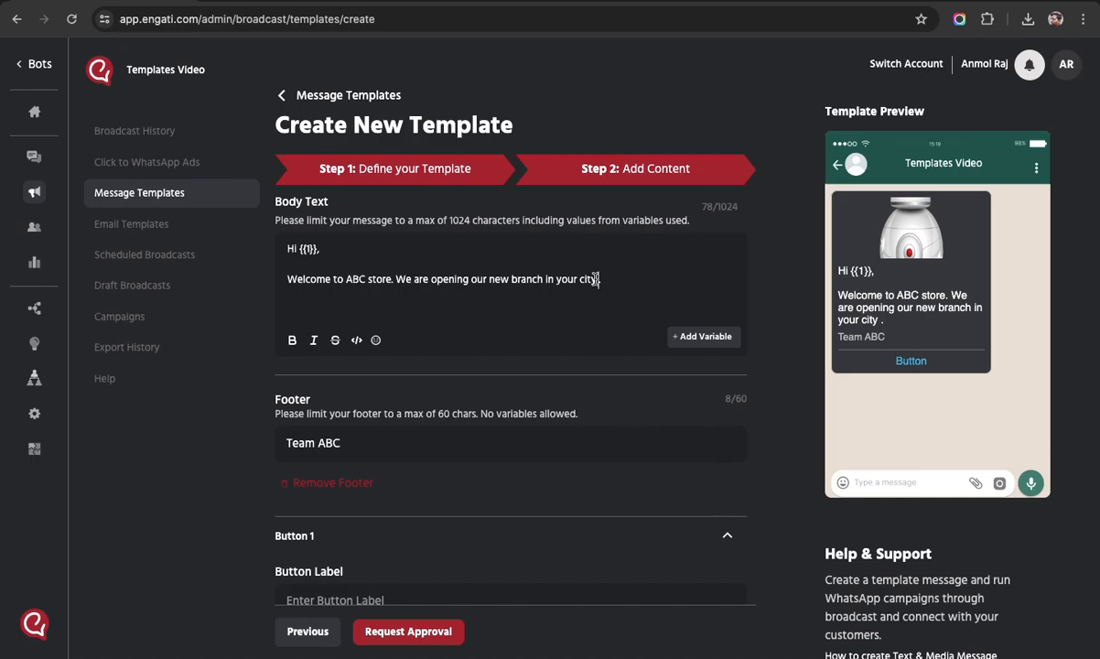
click(702, 336)
scroll(658, 300, down, 1)
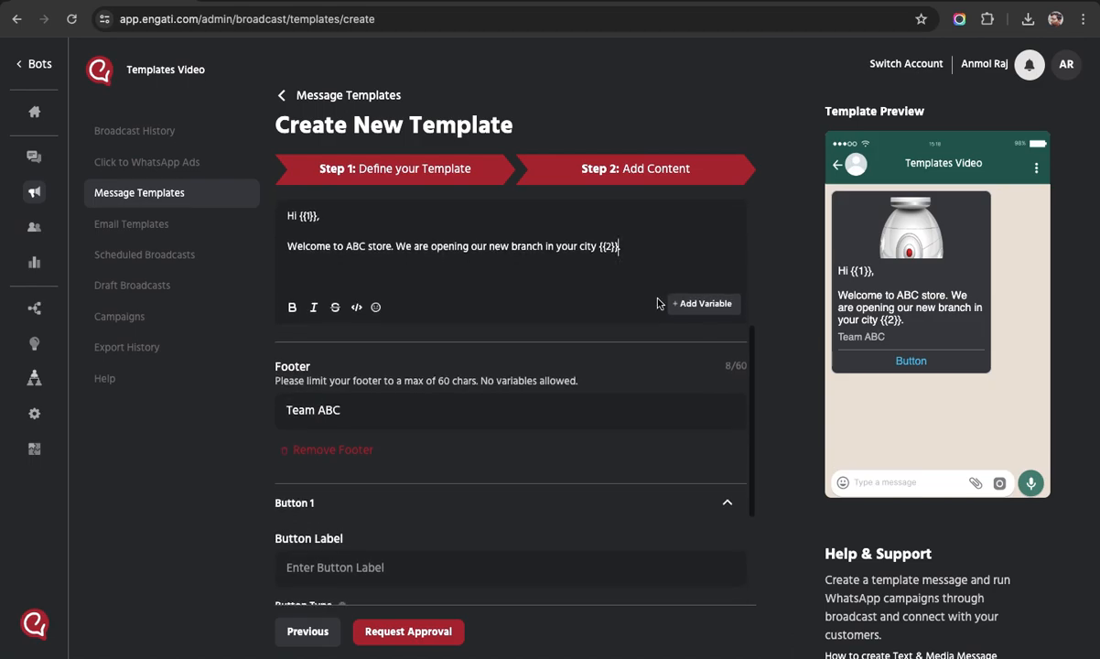
scroll(308, 387, down, 2)
scroll(309, 388, down, 1)
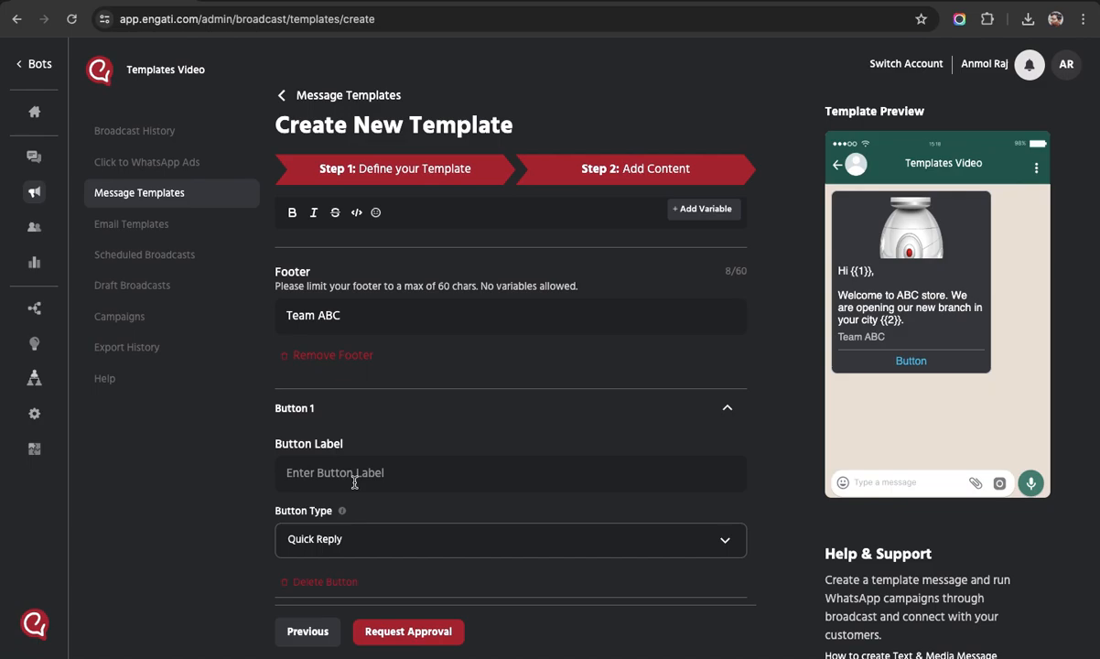
scroll(354, 483, down, 2)
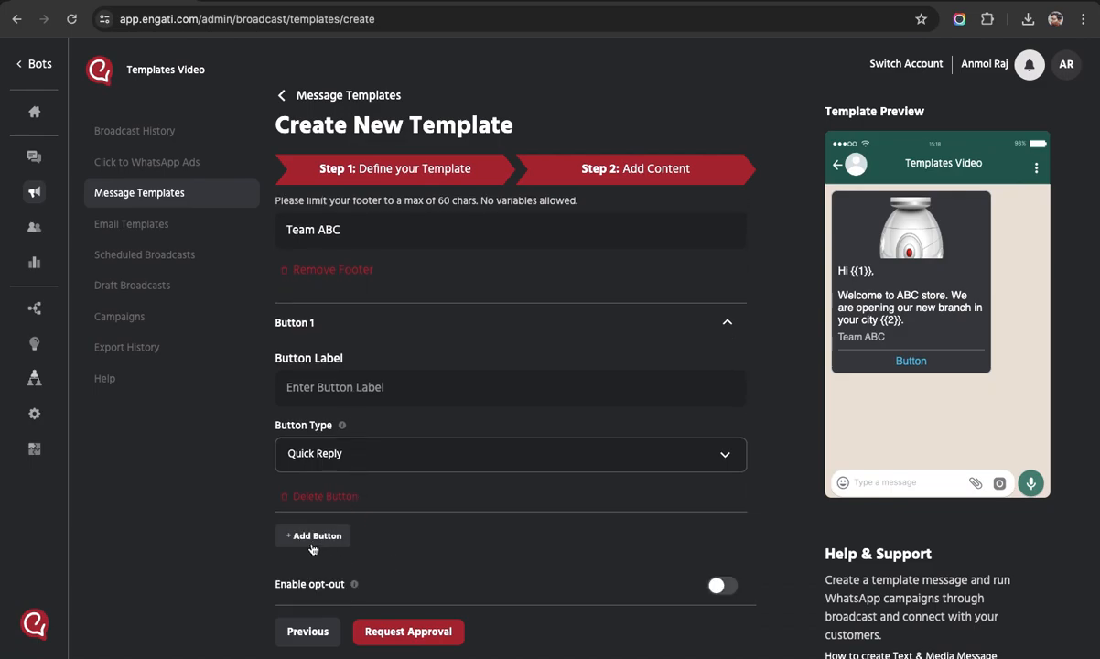
click(542, 320)
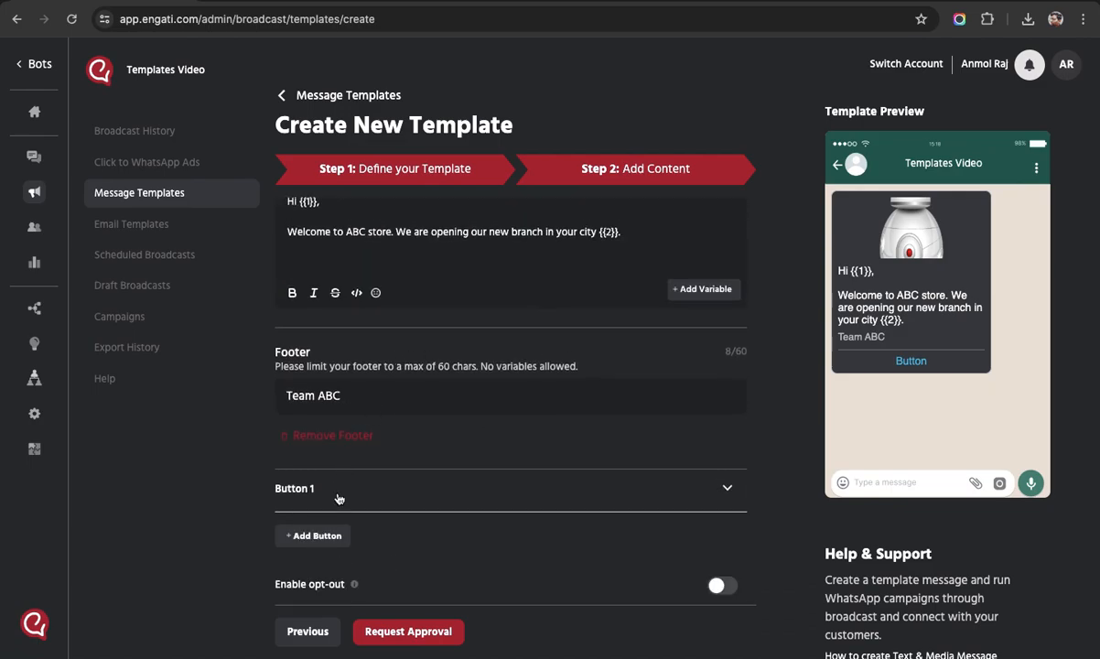
Add Buttons 2, 3 and 4, collapsing each new button section.
click(317, 534)
scroll(402, 476, down, 3)
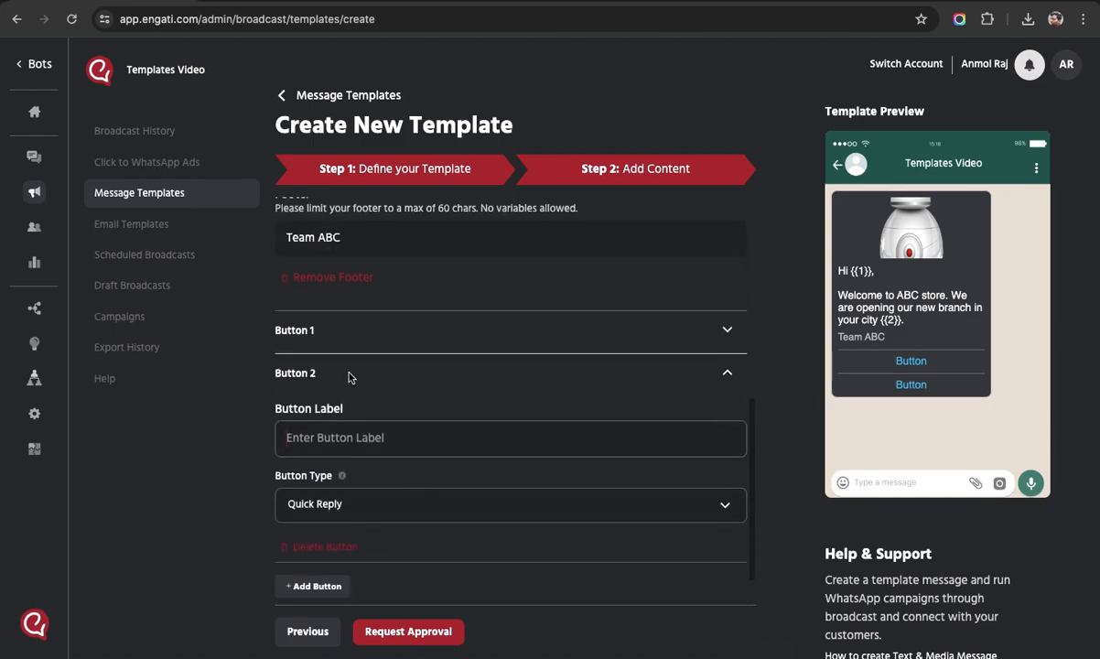
click(351, 373)
click(316, 533)
scroll(434, 501, down, 2)
click(423, 452)
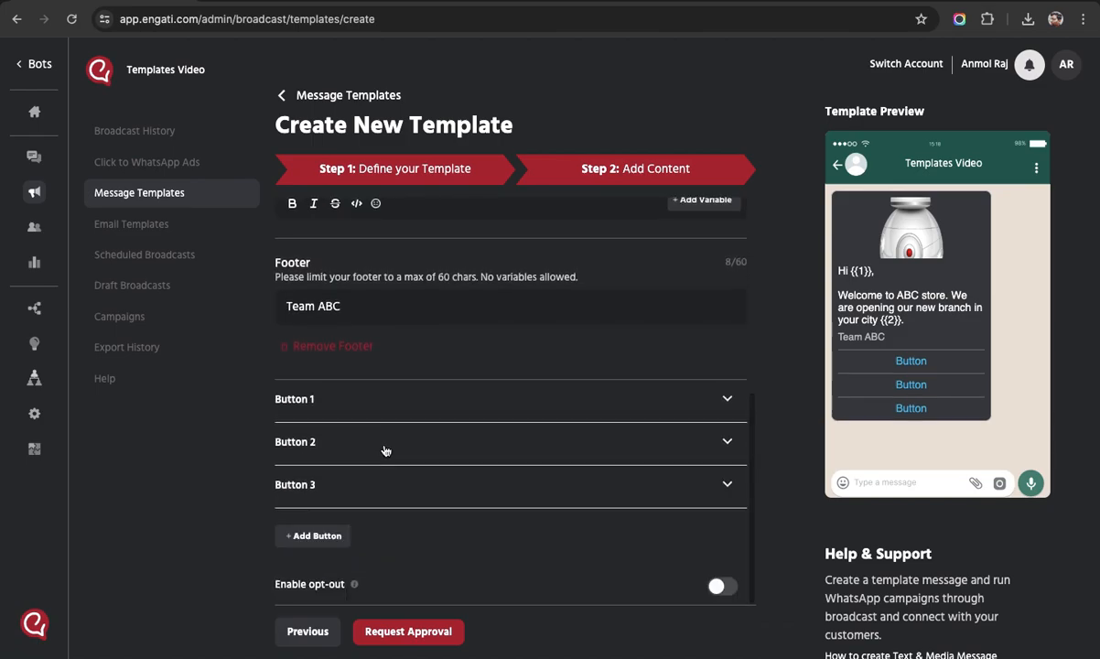
click(315, 536)
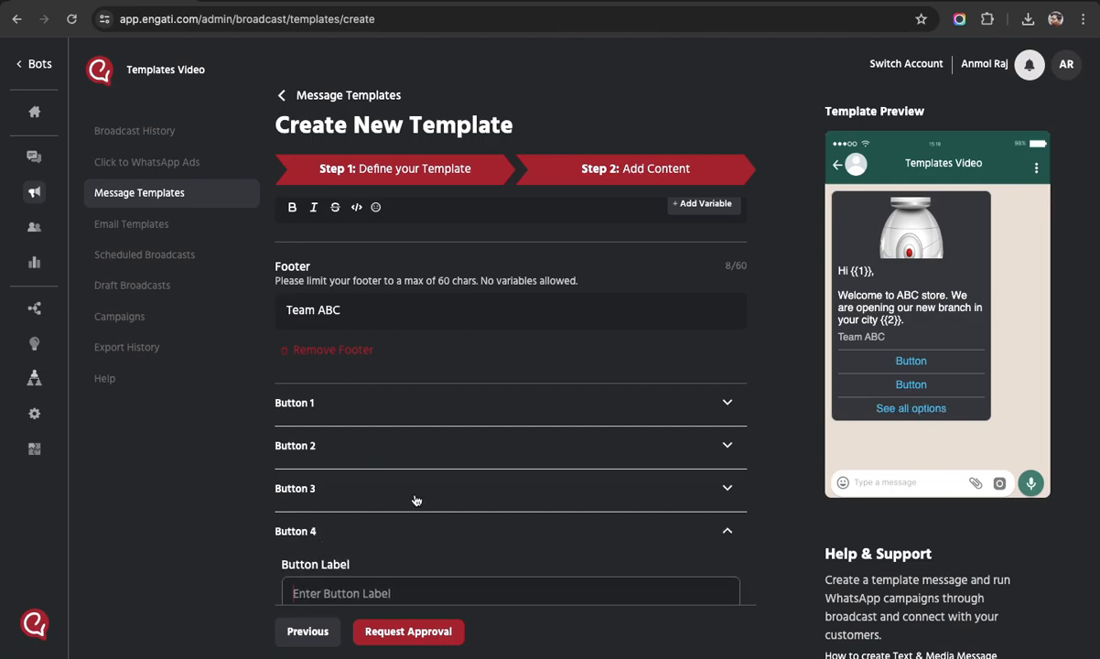
scroll(412, 485, down, 1)
click(403, 458)
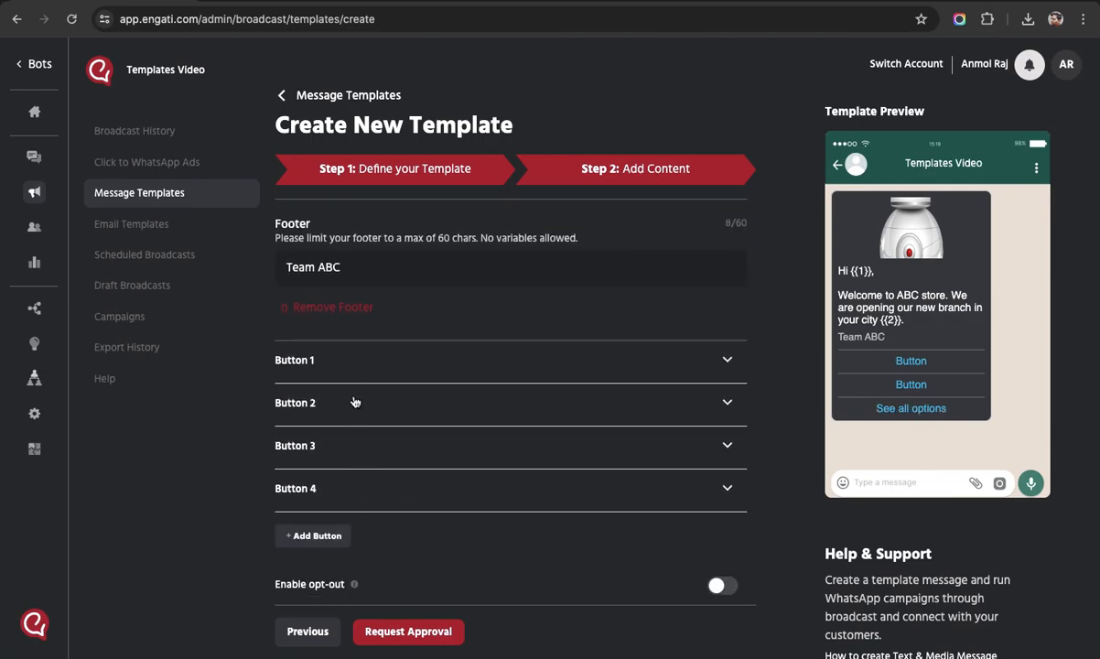
click(337, 359)
scroll(384, 482, down, 3)
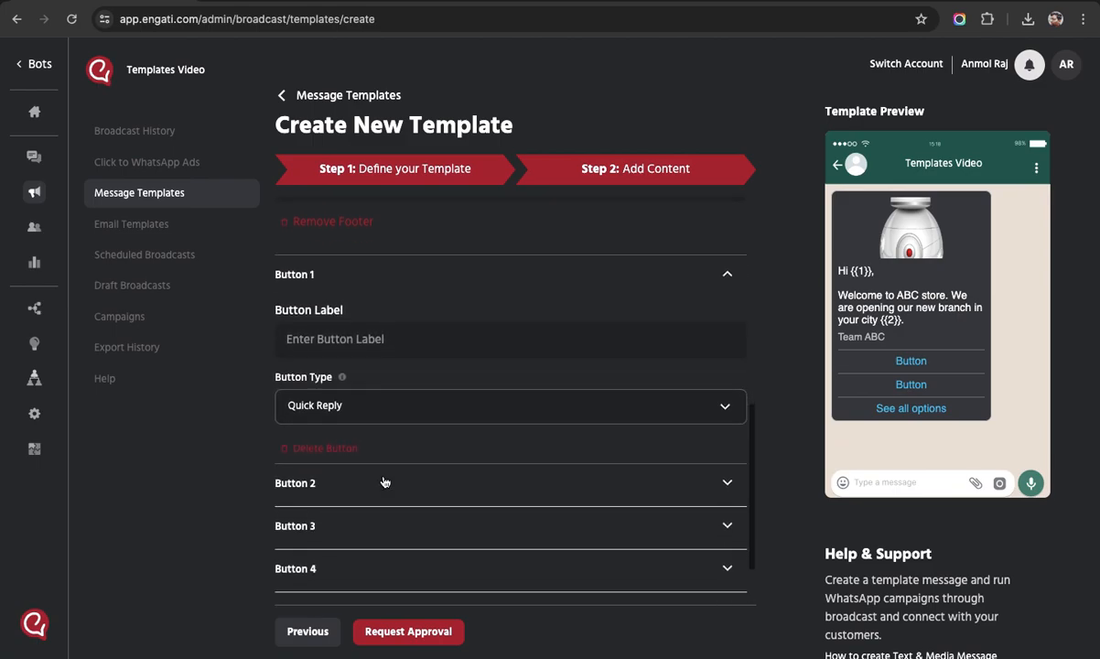
Keep Button 1 as Quick Reply and switch a following button to Call To Action - URL.
click(364, 378)
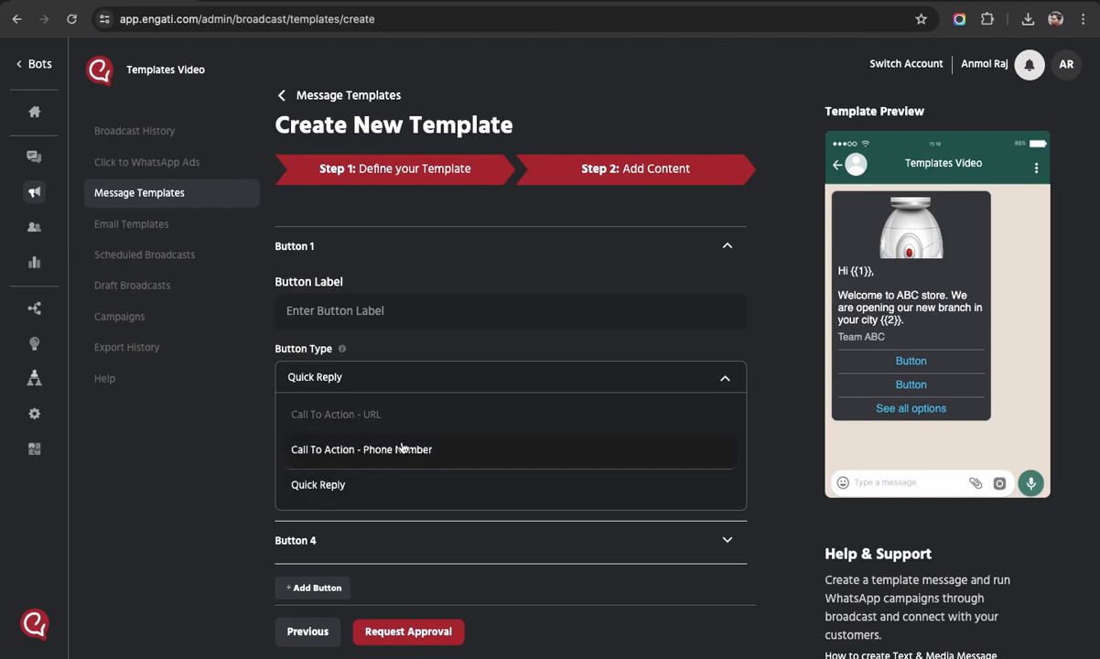
click(339, 346)
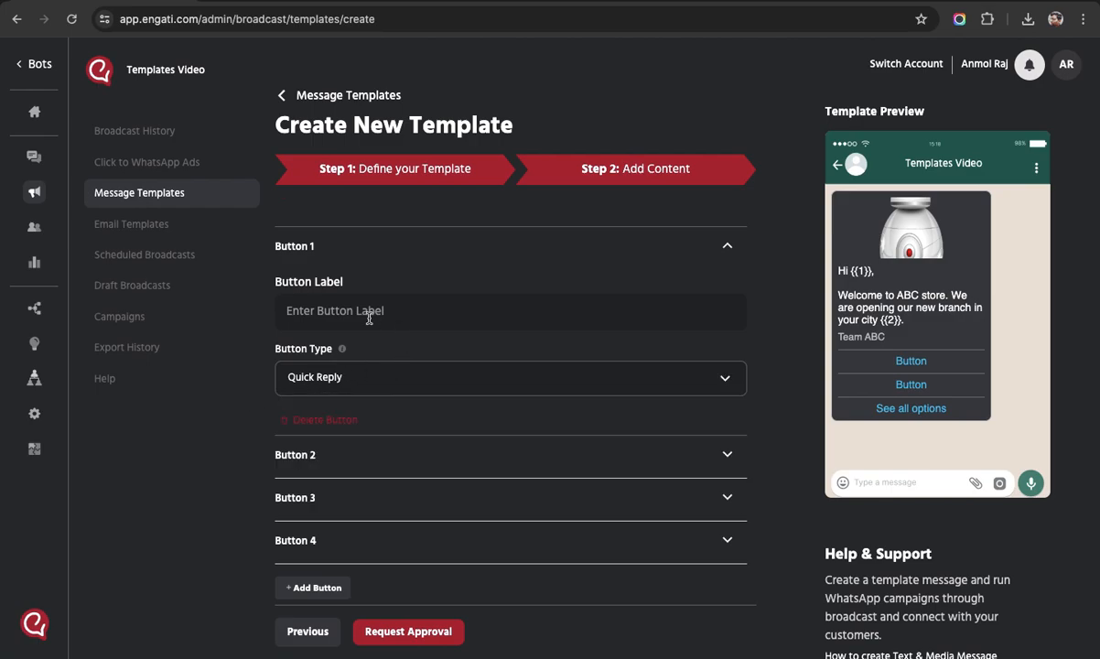
click(364, 455)
scroll(365, 459, down, 1)
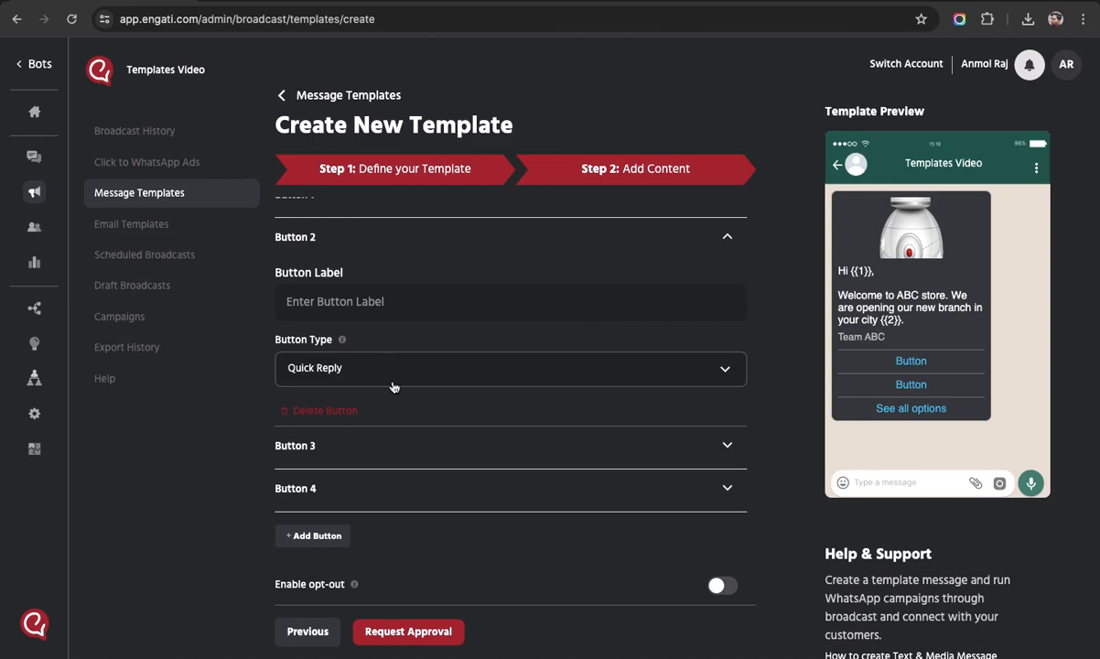
click(340, 447)
click(388, 417)
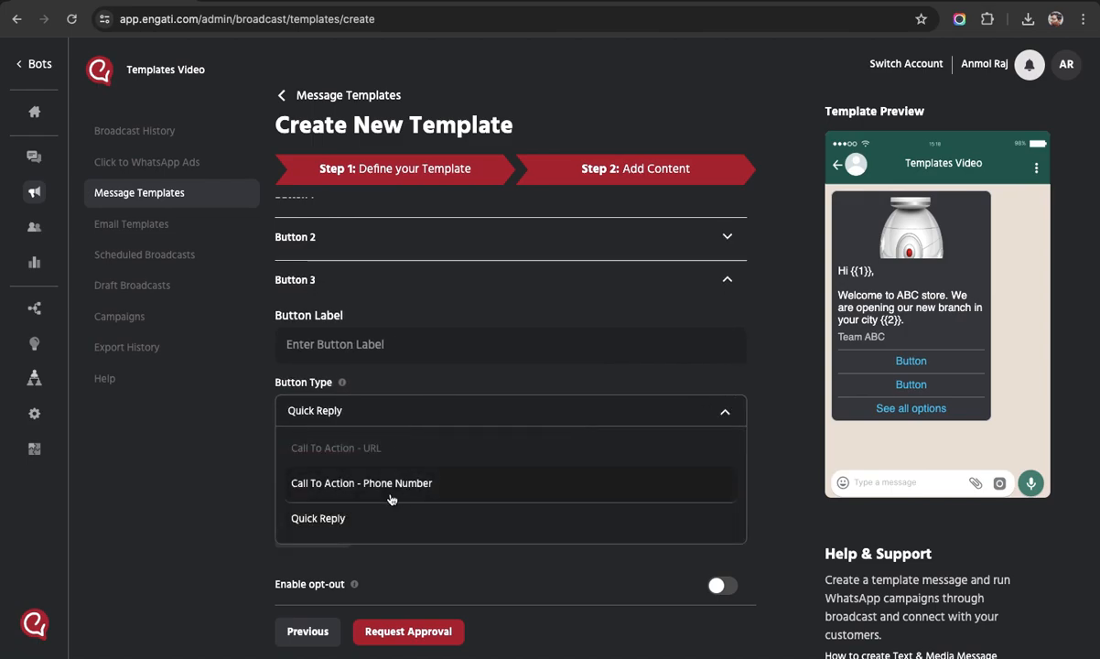
click(355, 449)
Expand and collapse Buttons 3 and 4 to review their types.
scroll(576, 388, down, 2)
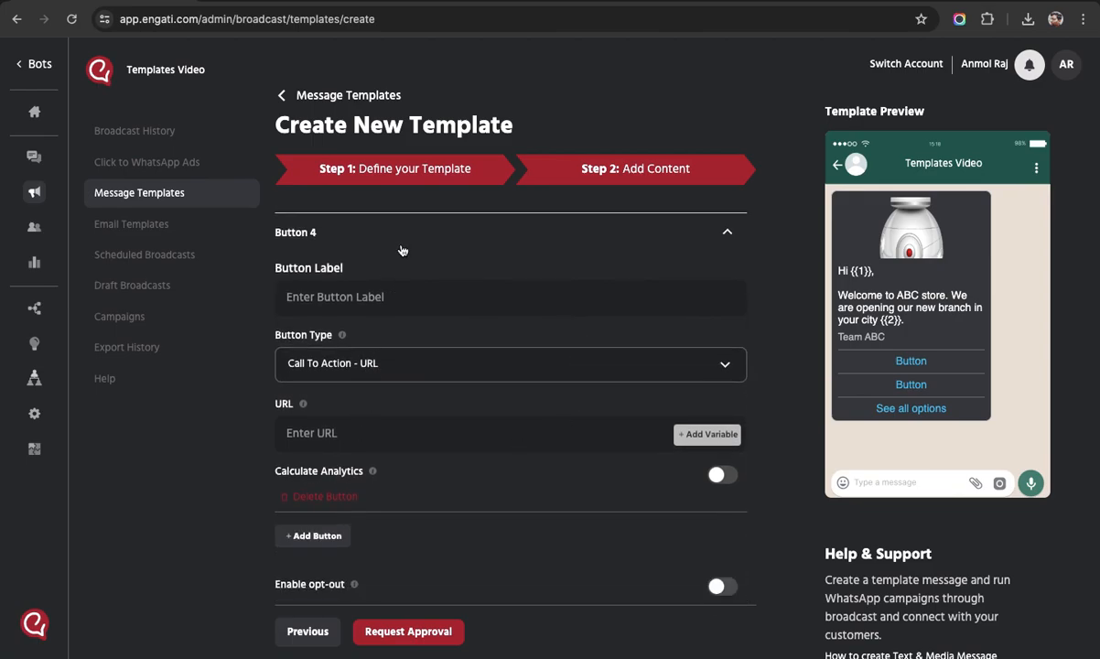
click(406, 233)
click(358, 445)
scroll(358, 450, down, 2)
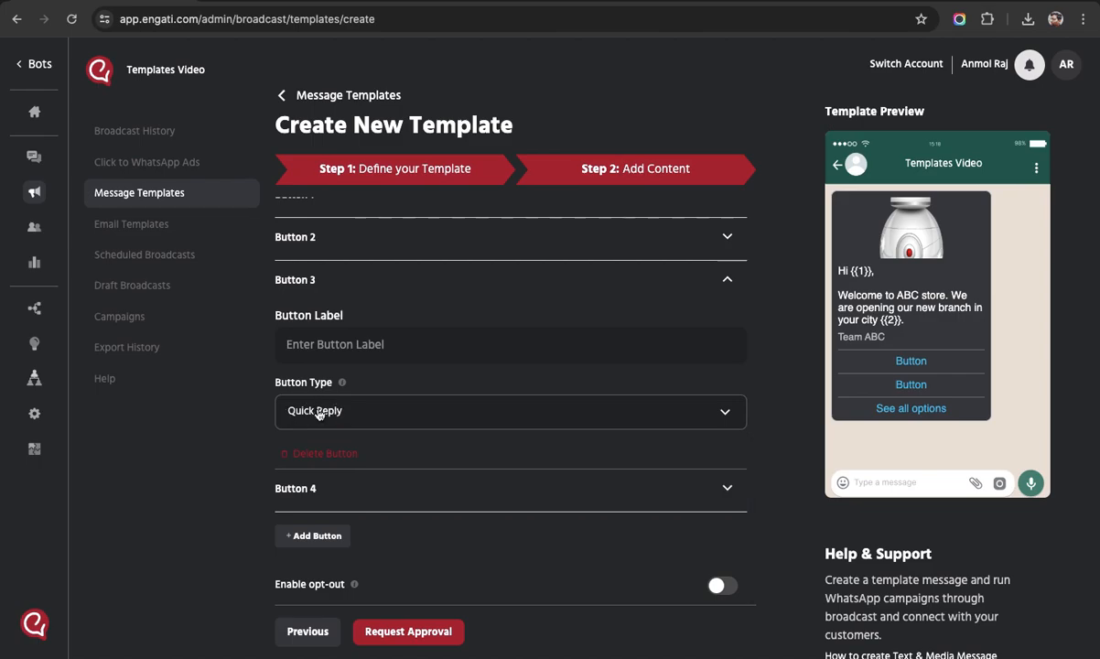
click(348, 278)
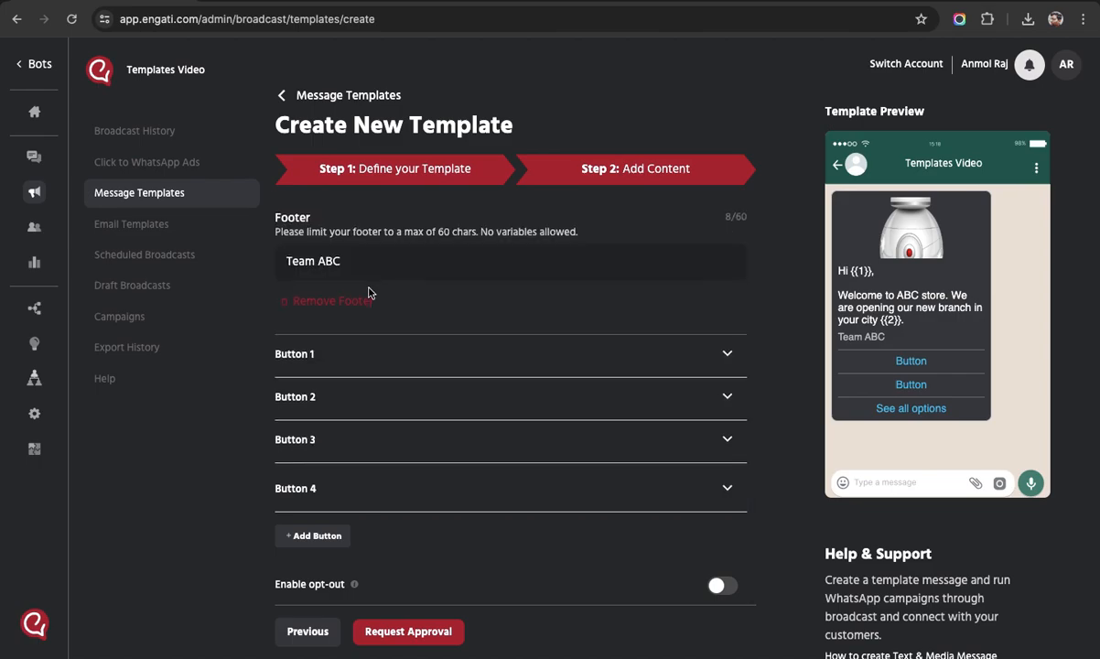
click(325, 502)
scroll(325, 504, down, 3)
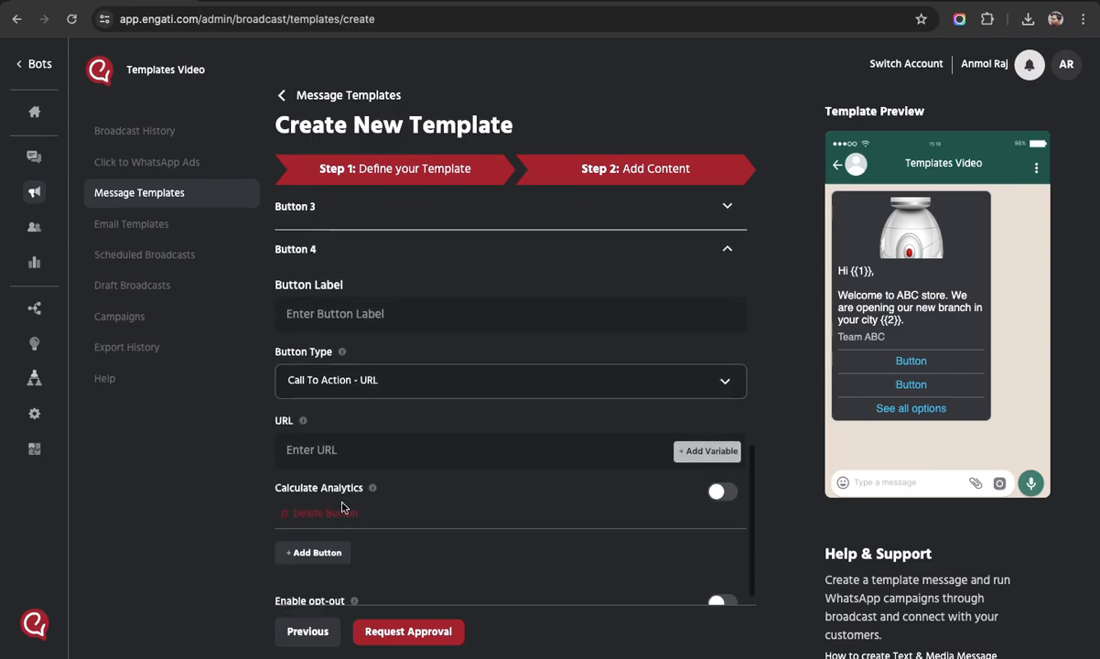
click(366, 252)
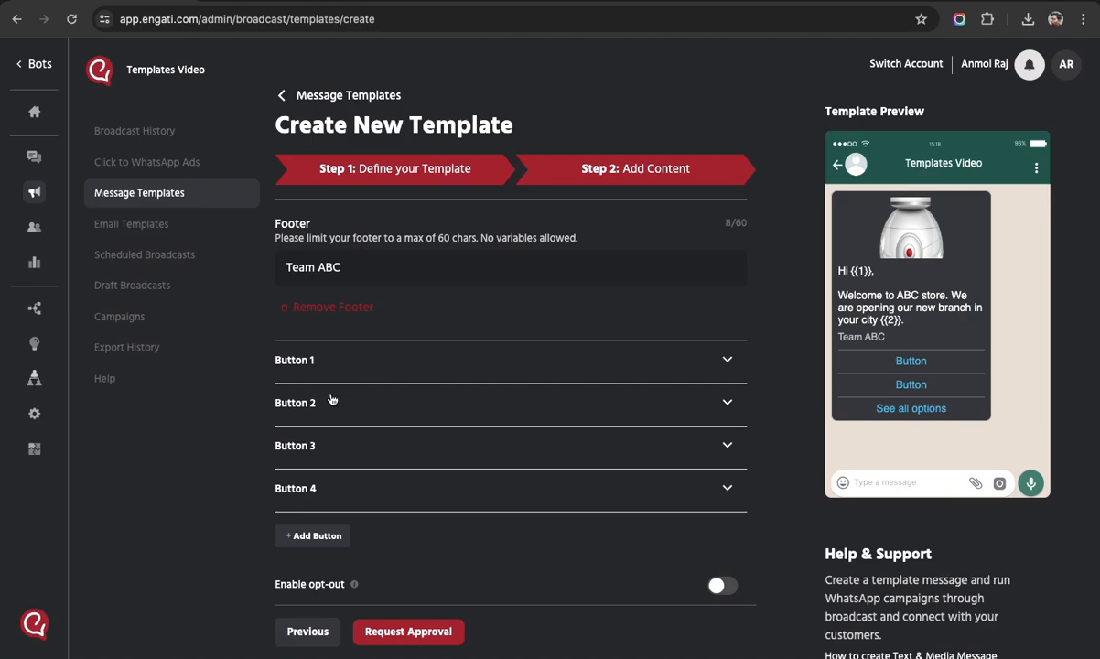
click(380, 446)
scroll(380, 455, down, 4)
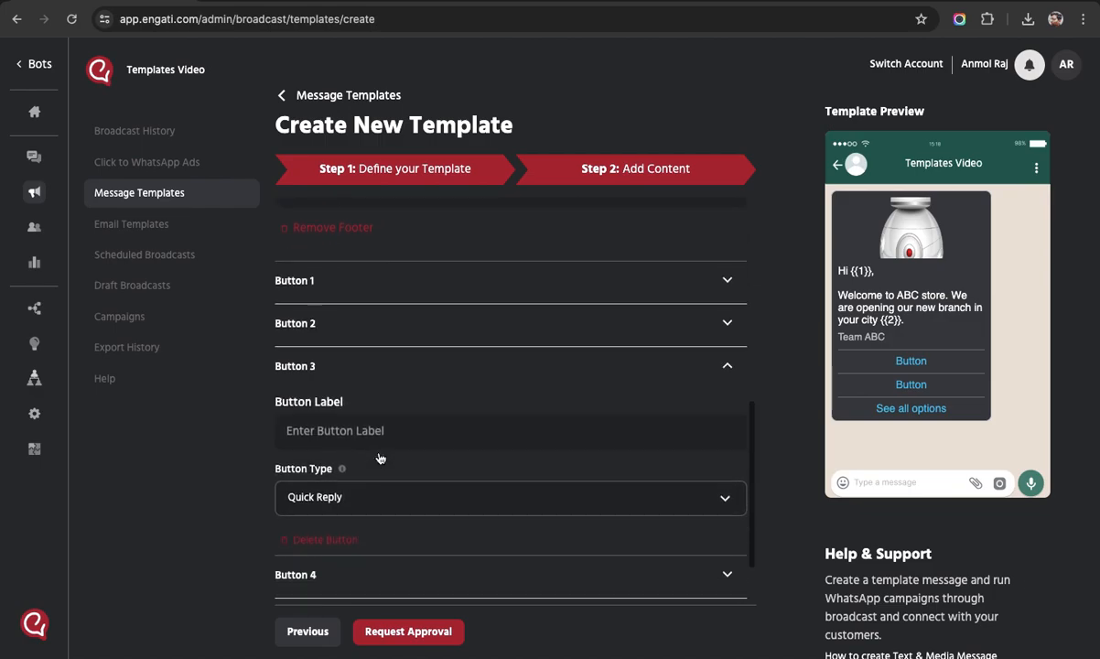
click(382, 290)
click(363, 487)
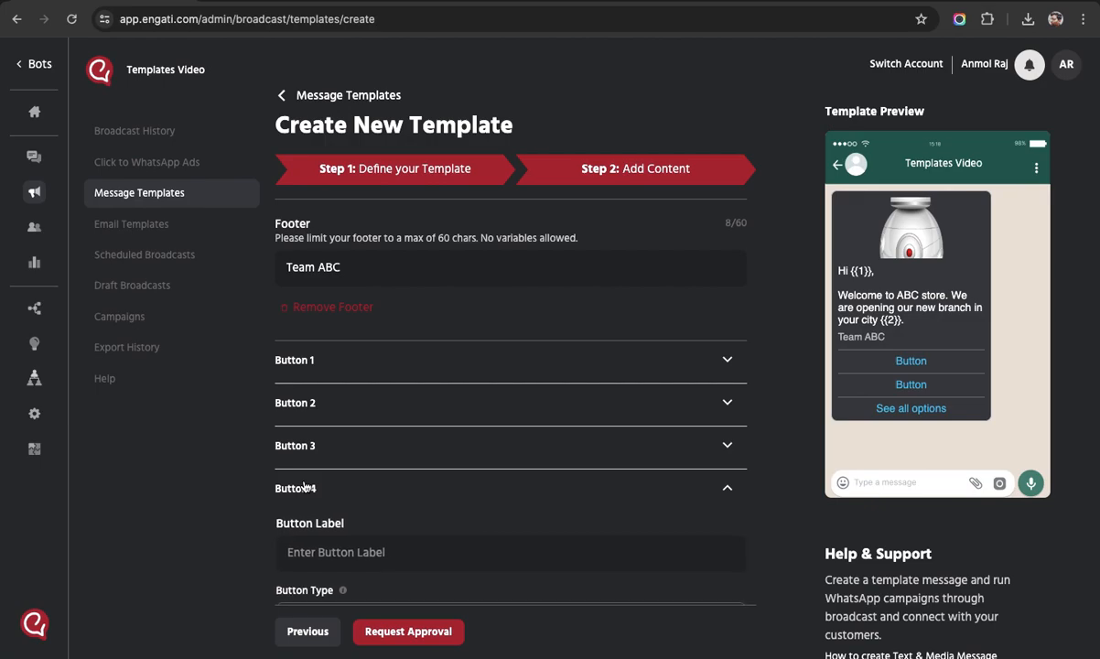
scroll(359, 490, down, 1)
Collapse the Button 4 section so all four buttons are folded.
scroll(357, 492, down, 3)
click(471, 240)
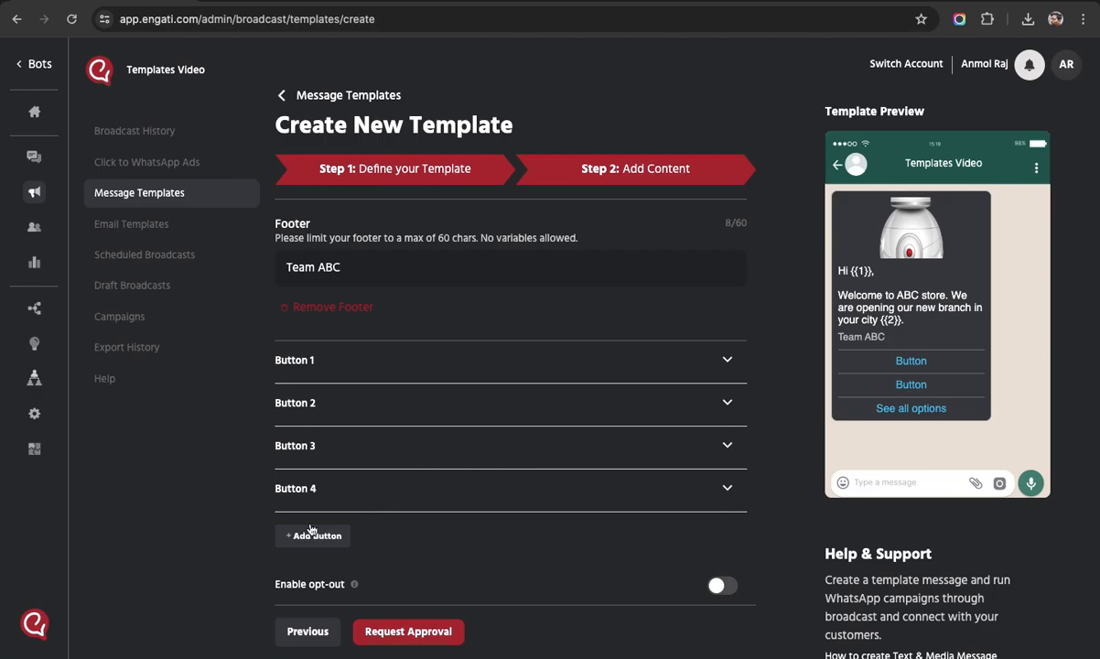
Change Button 3's type to Call To Action - Phone Number.
click(358, 453)
scroll(358, 454, down, 3)
click(386, 416)
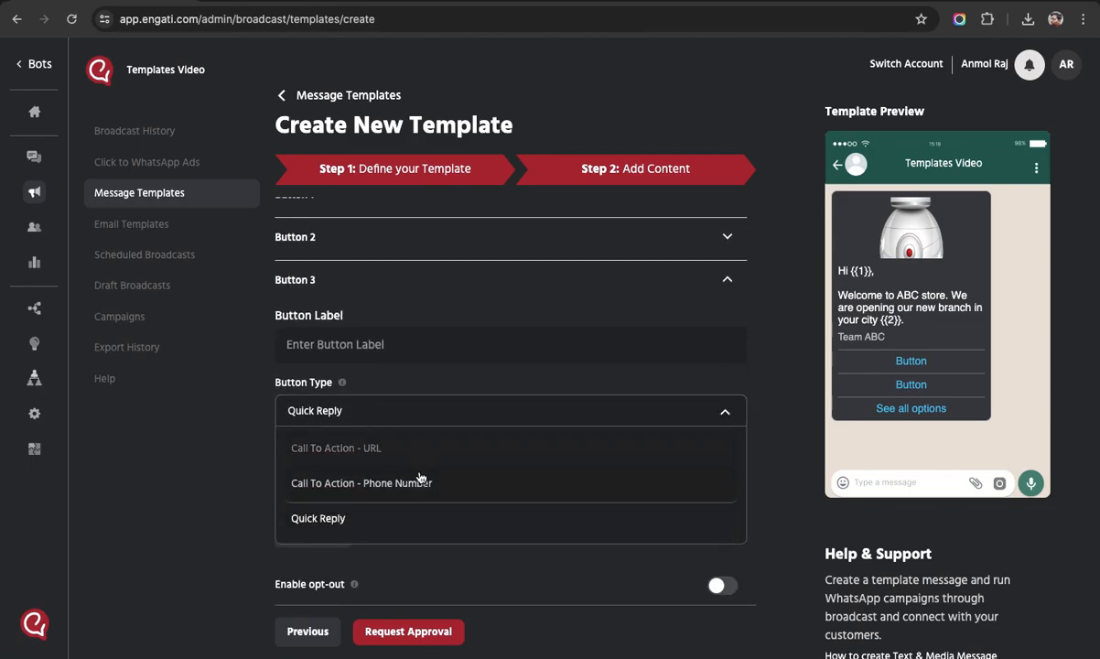
click(264, 466)
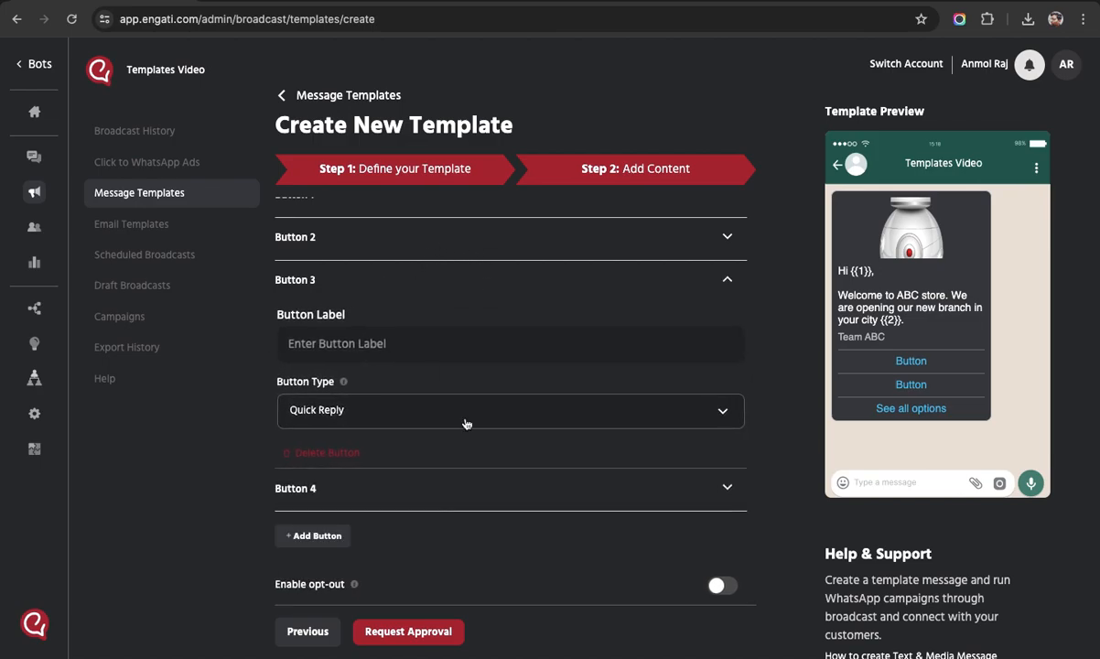
click(465, 417)
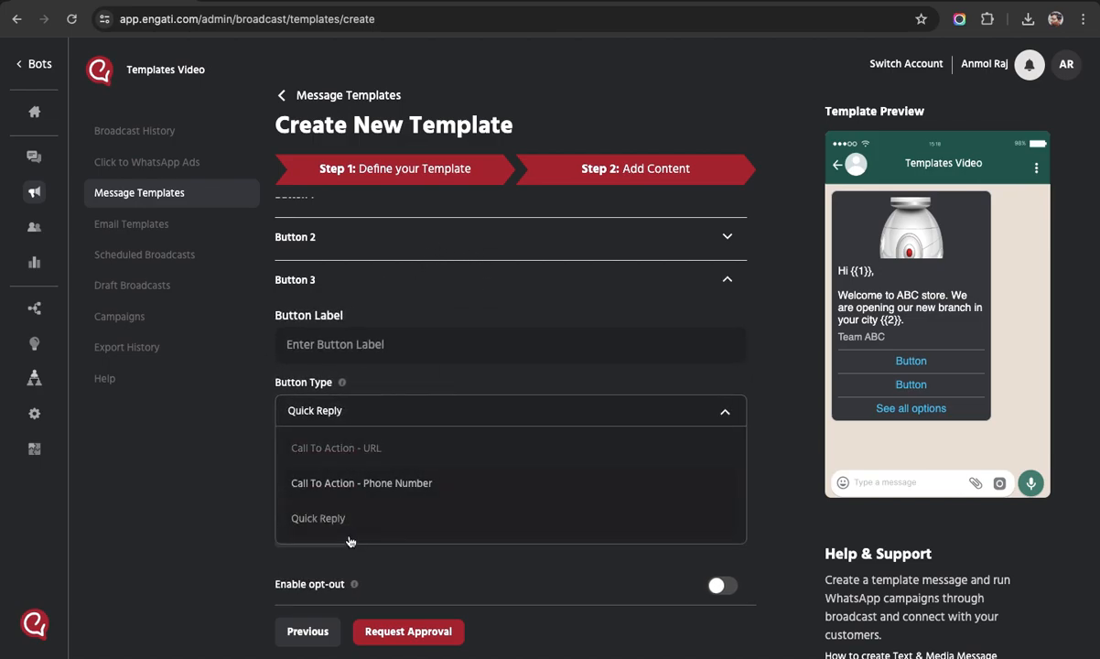
click(357, 480)
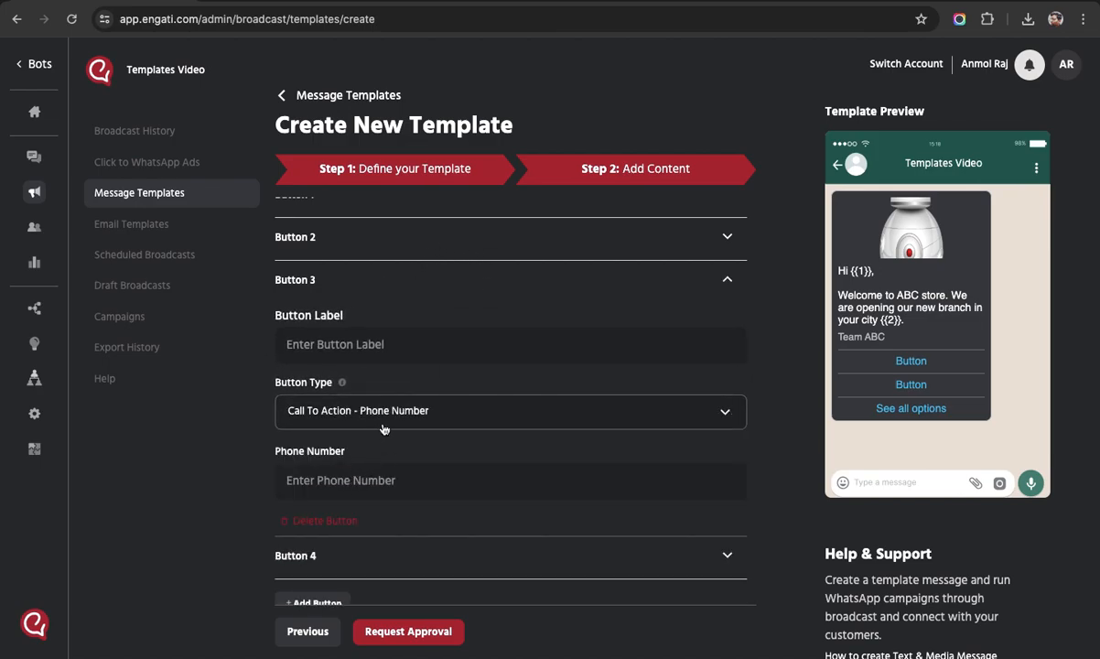
click(398, 282)
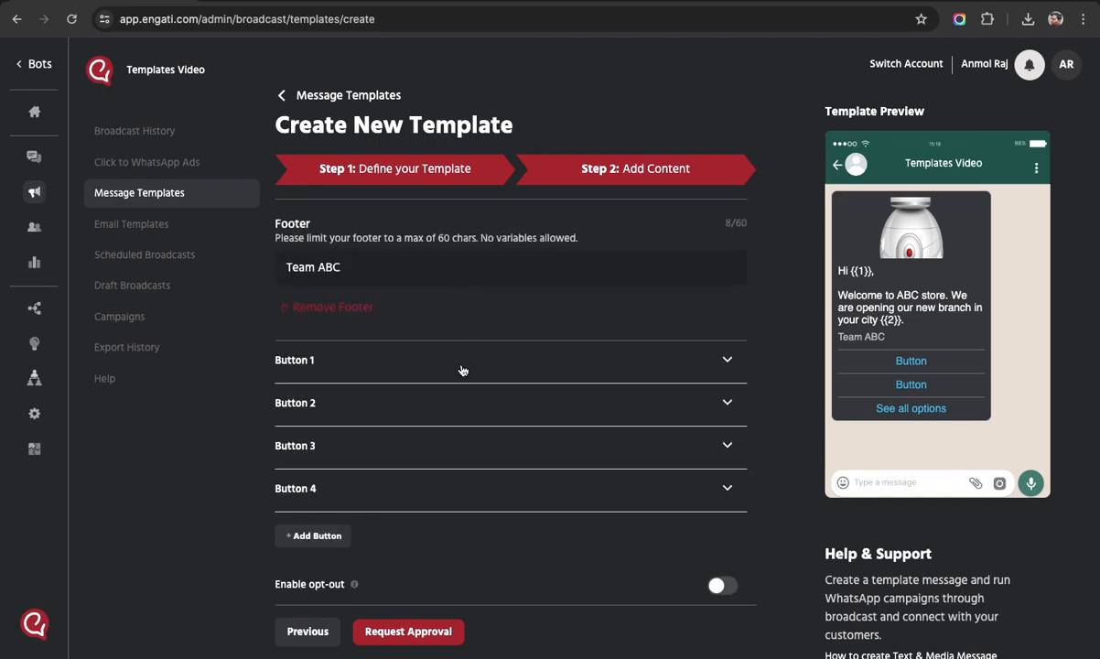
Expand and collapse Buttons 2 and 4 to review their types.
click(392, 404)
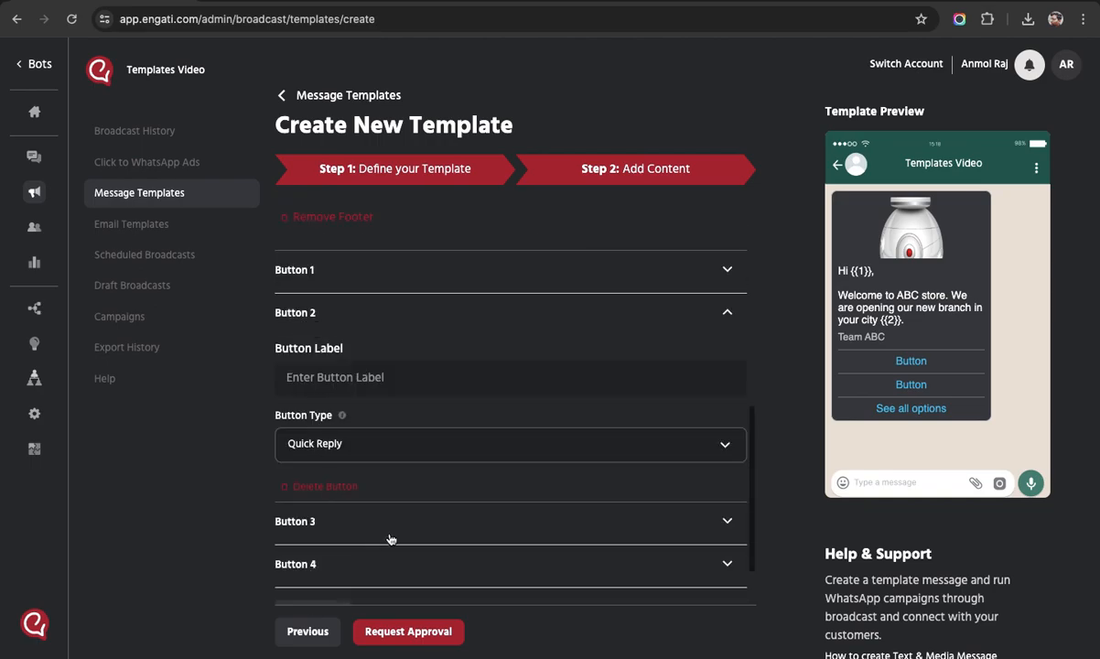
click(380, 311)
click(419, 488)
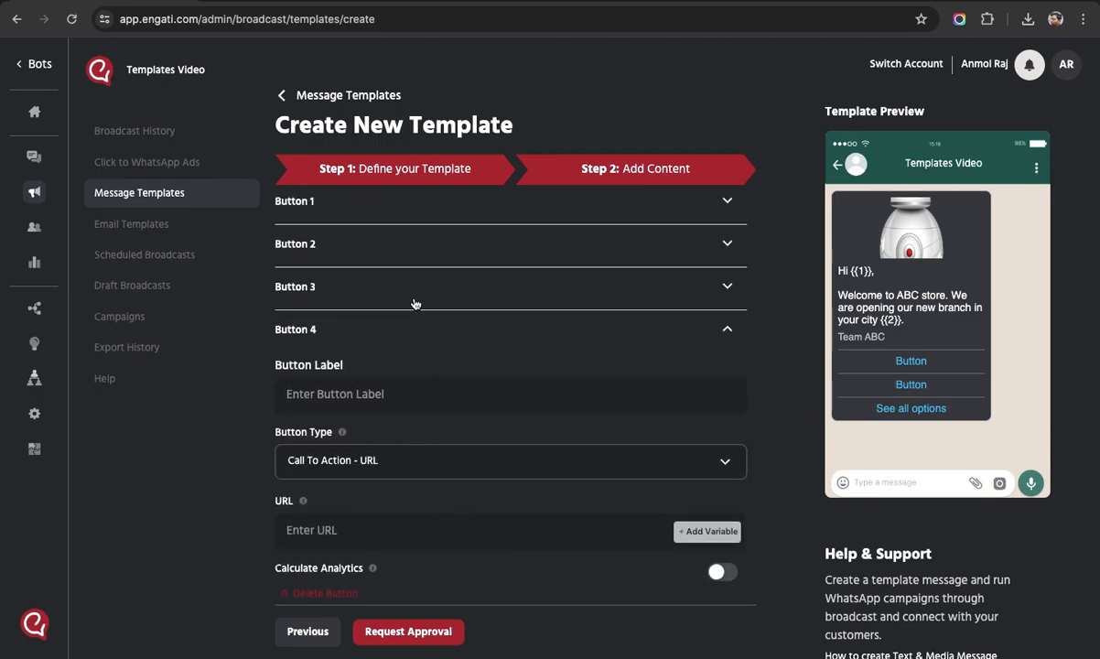
click(366, 324)
Add Button 5, leaving its type as Call To Action - URL, and review Button 4.
click(314, 536)
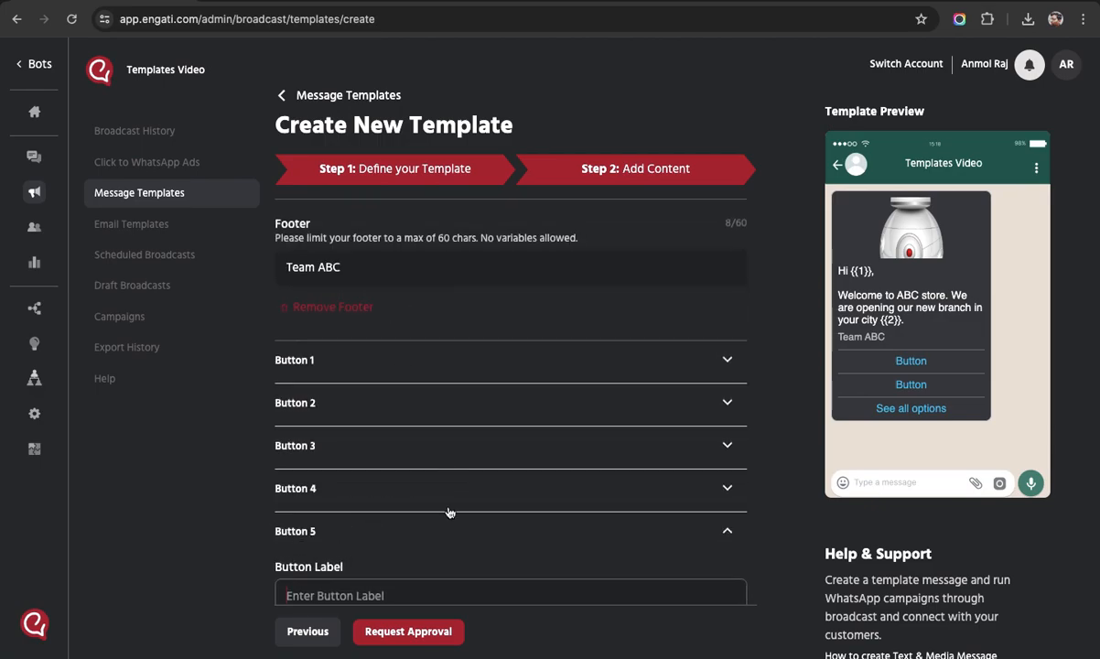
click(401, 391)
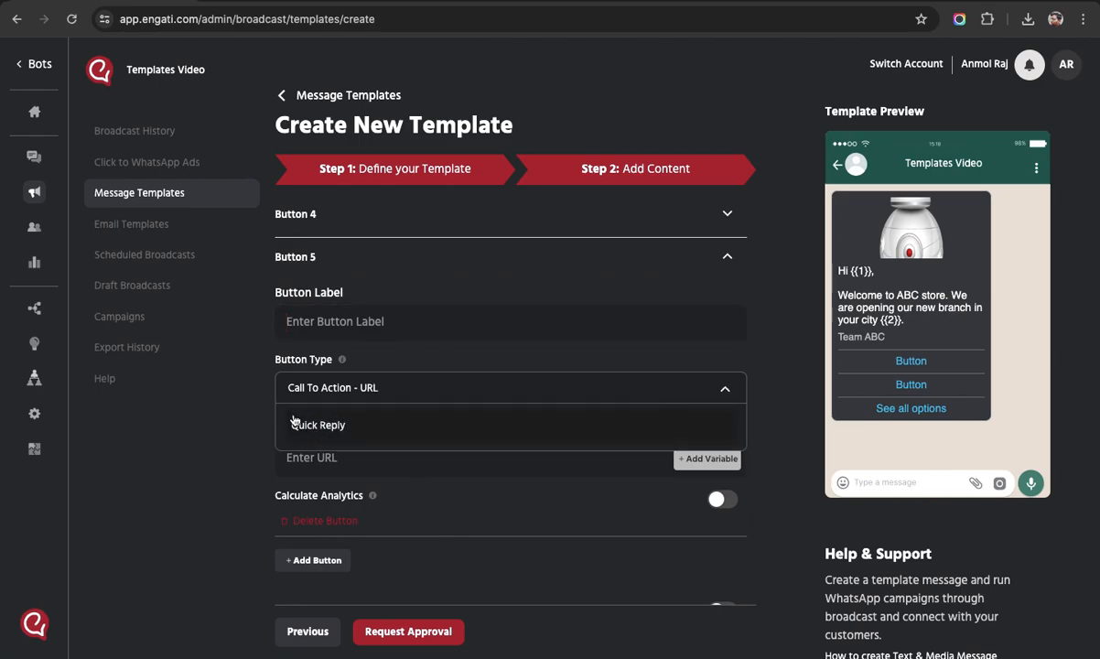
click(244, 426)
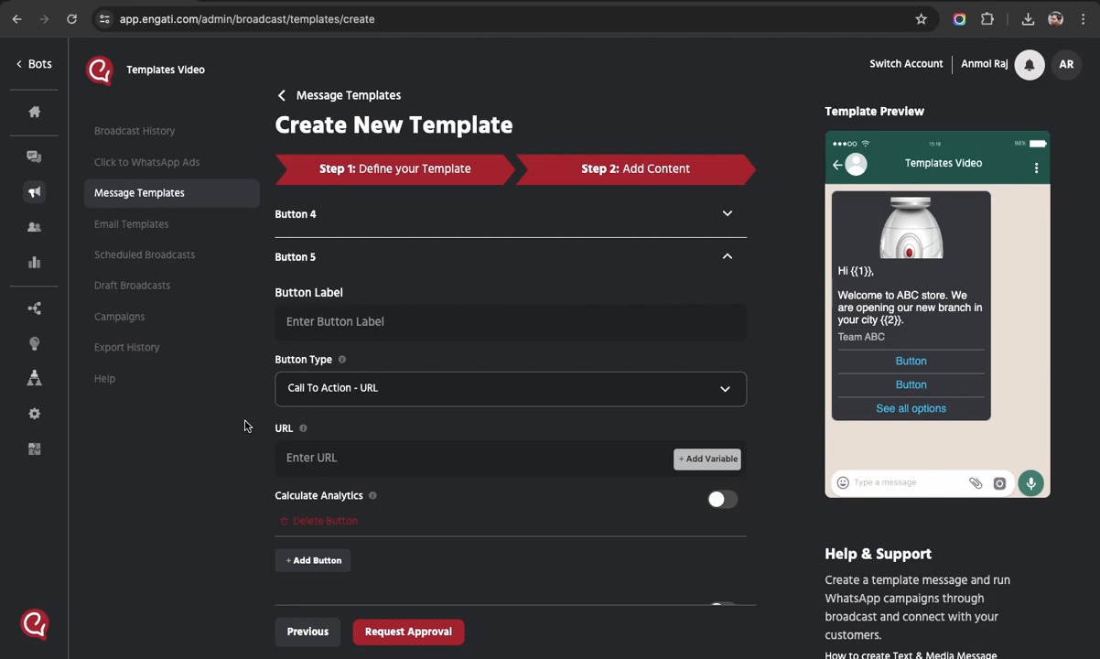
click(346, 256)
click(339, 447)
scroll(422, 503, down, 2)
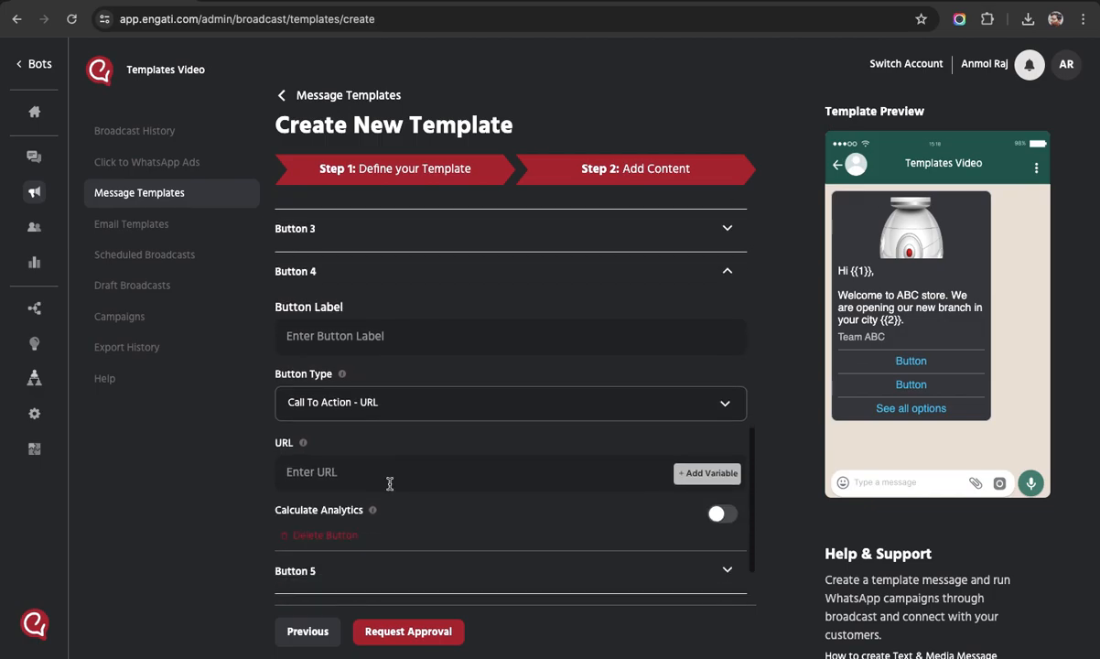
click(341, 269)
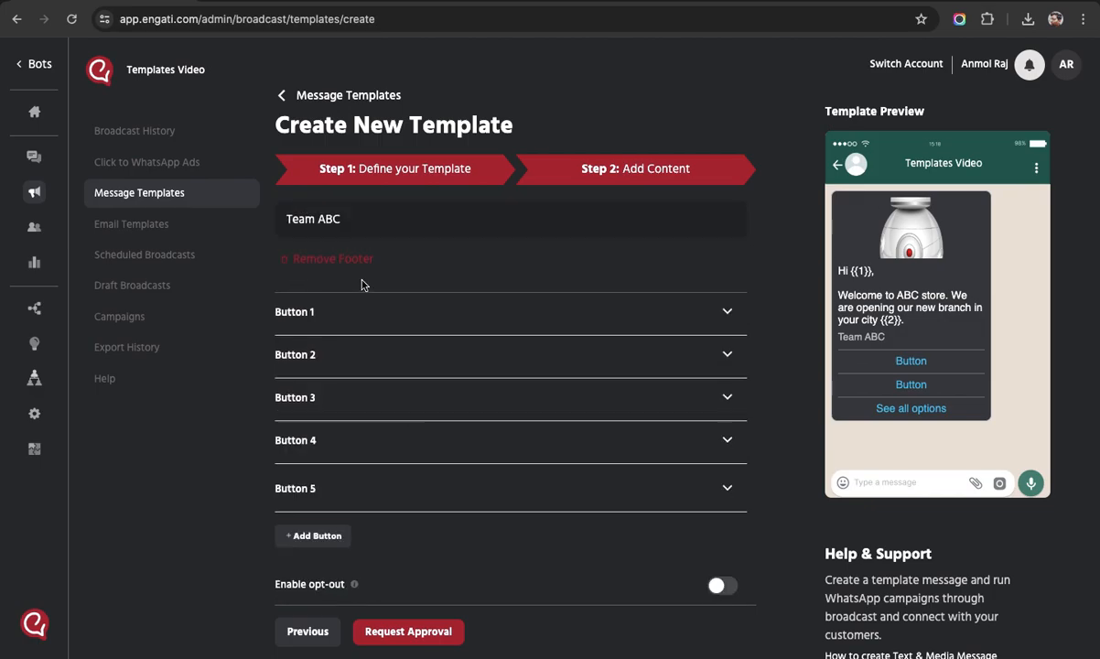
Expand and collapse Buttons 3, 4 and 5 in turn to review their settings.
click(326, 405)
scroll(275, 421, down, 2)
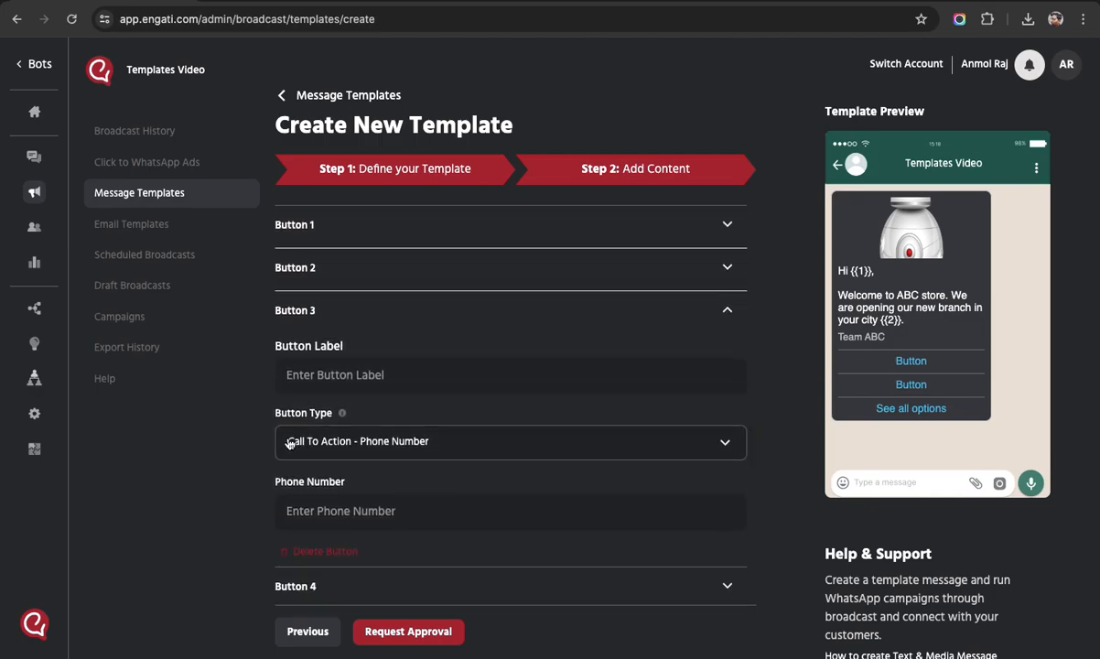
mouse_move(420, 440)
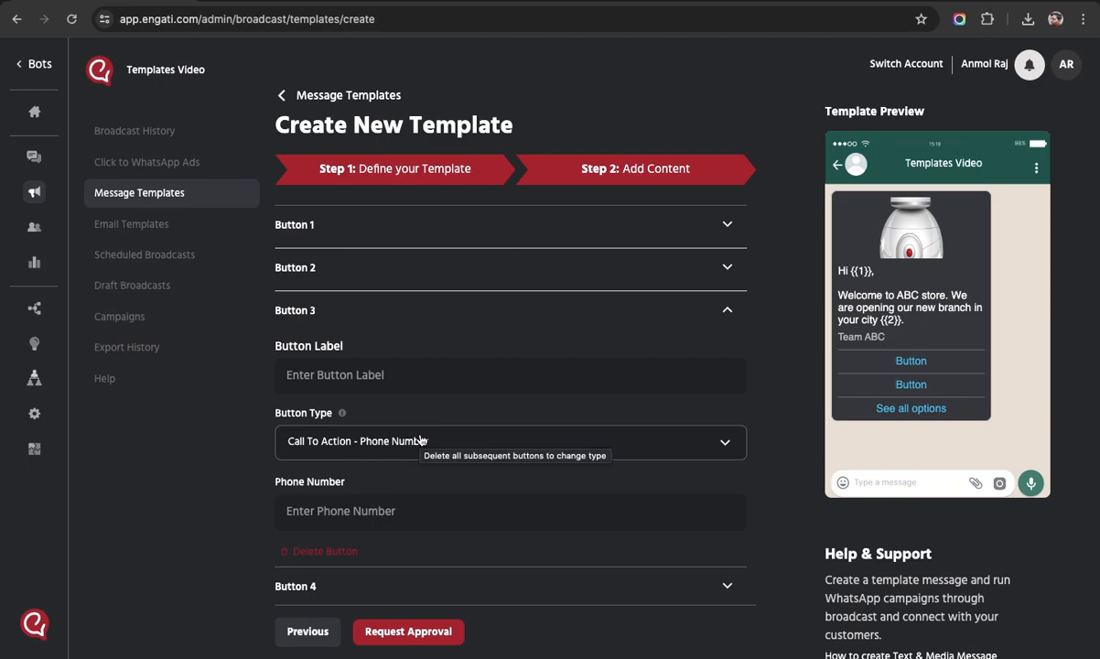
click(381, 318)
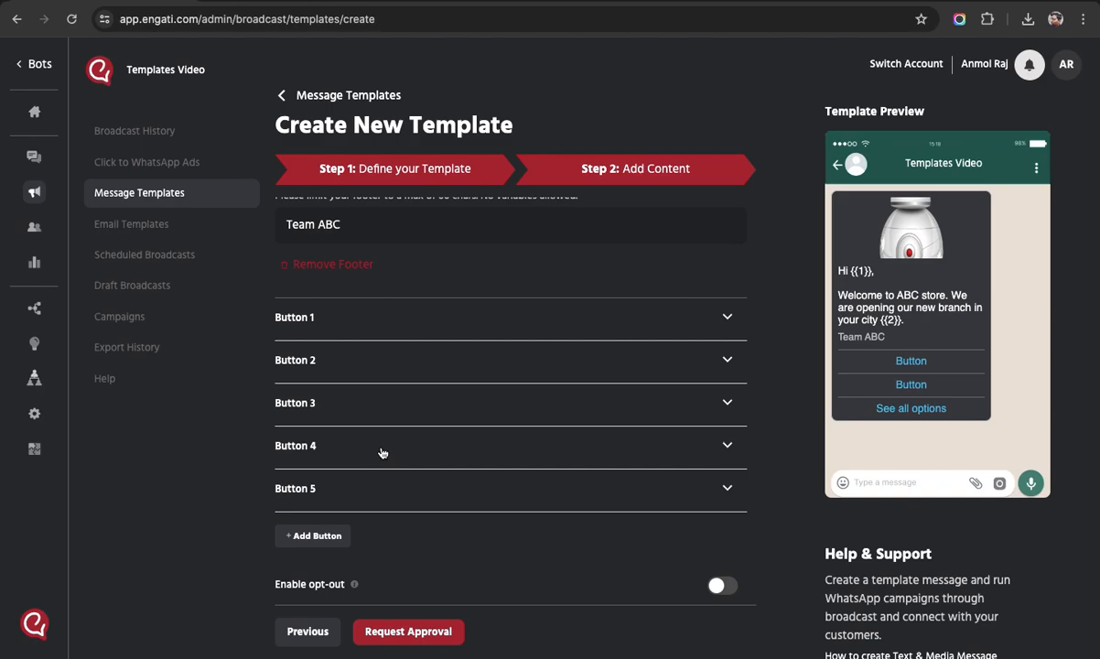
click(351, 454)
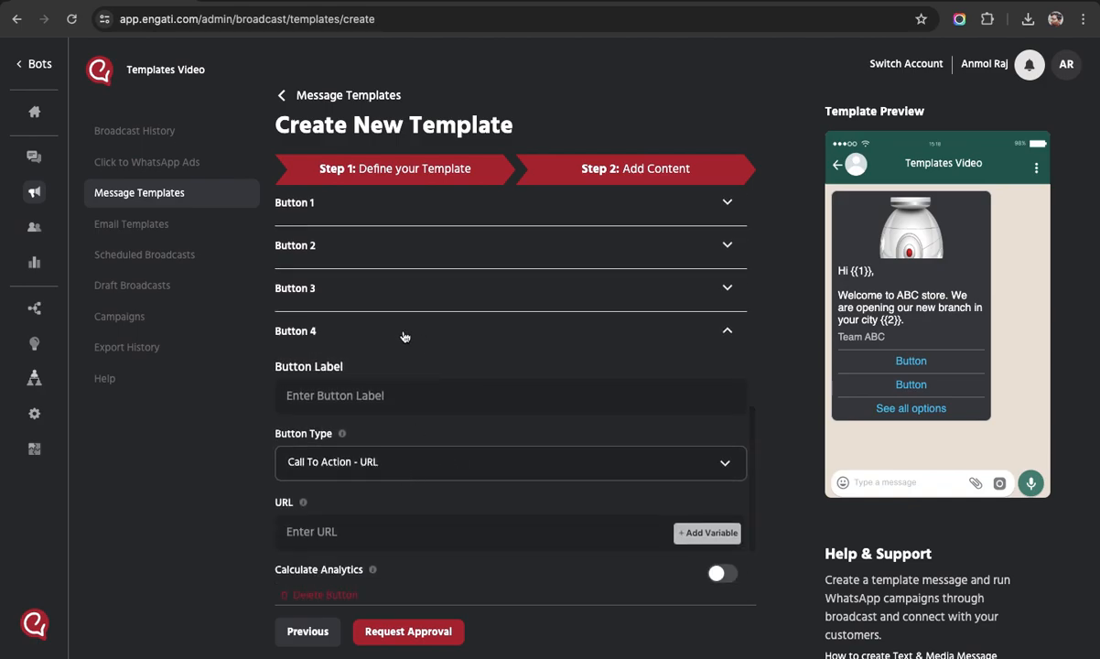
click(406, 336)
click(463, 480)
scroll(412, 504, down, 2)
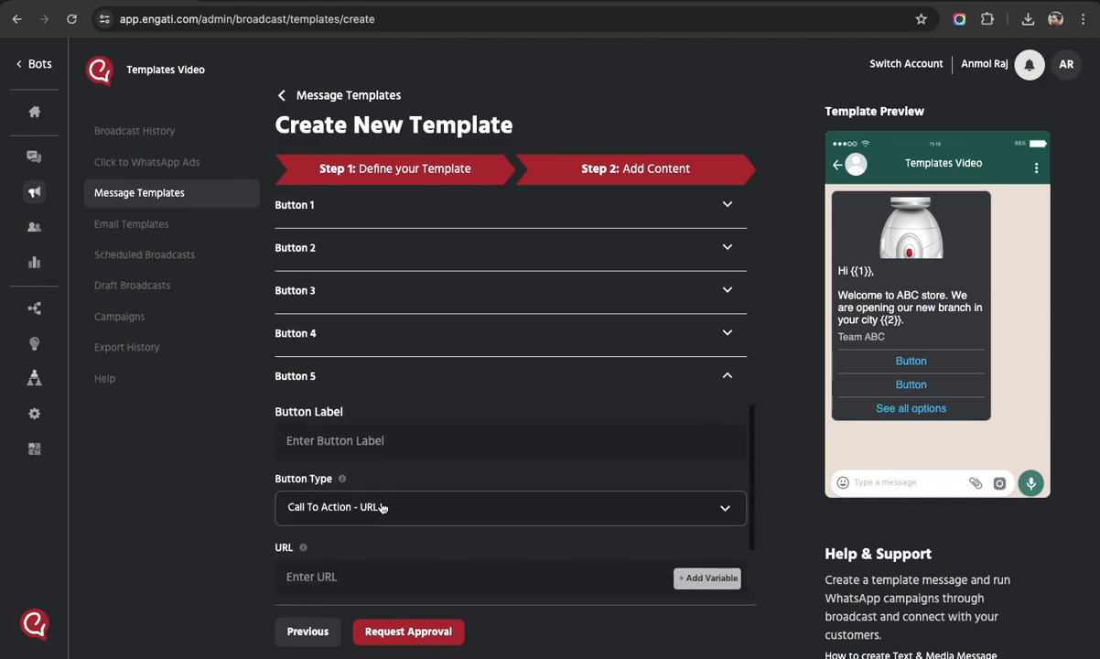
click(373, 393)
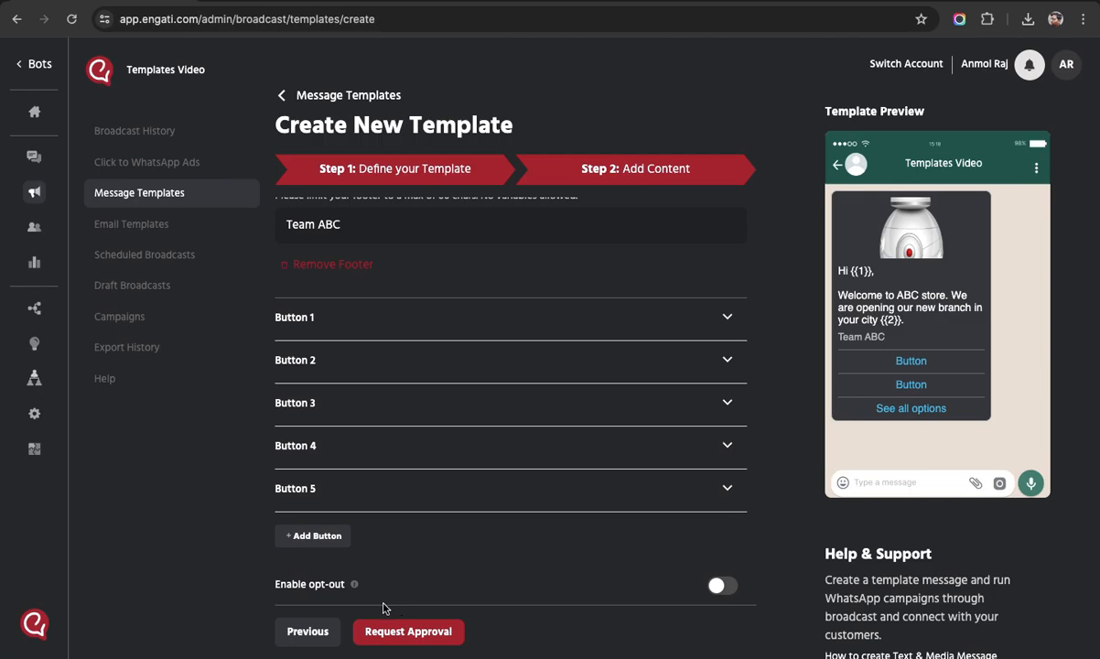
Add a sixth button, keep its type as Quick Reply, and collapse it.
click(316, 534)
scroll(459, 520, down, 2)
click(455, 443)
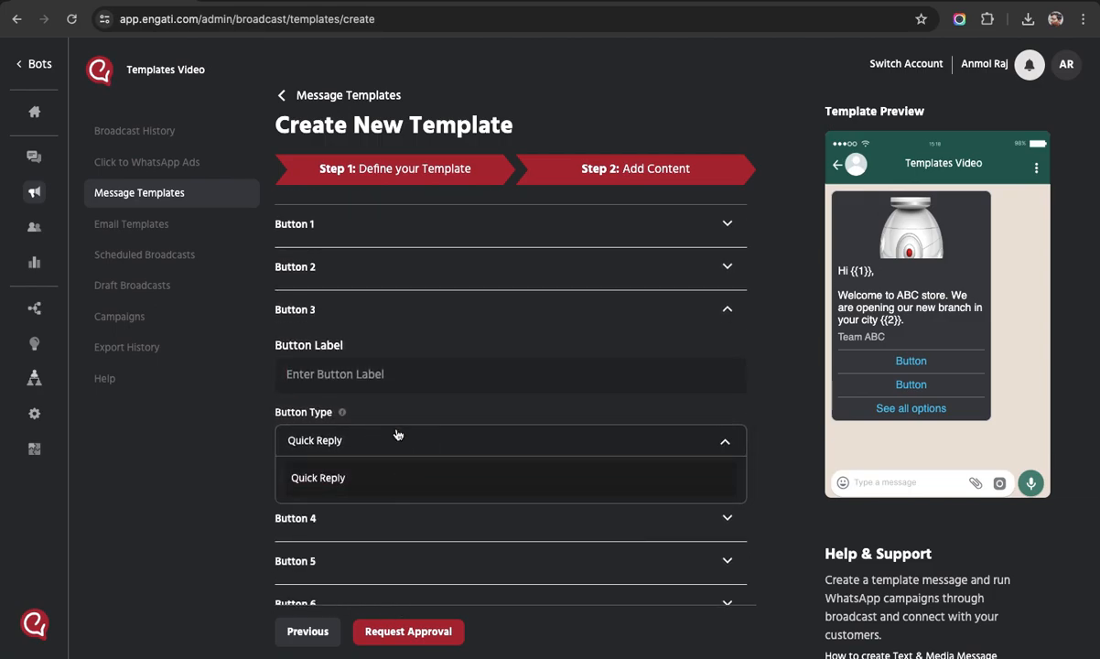
click(197, 403)
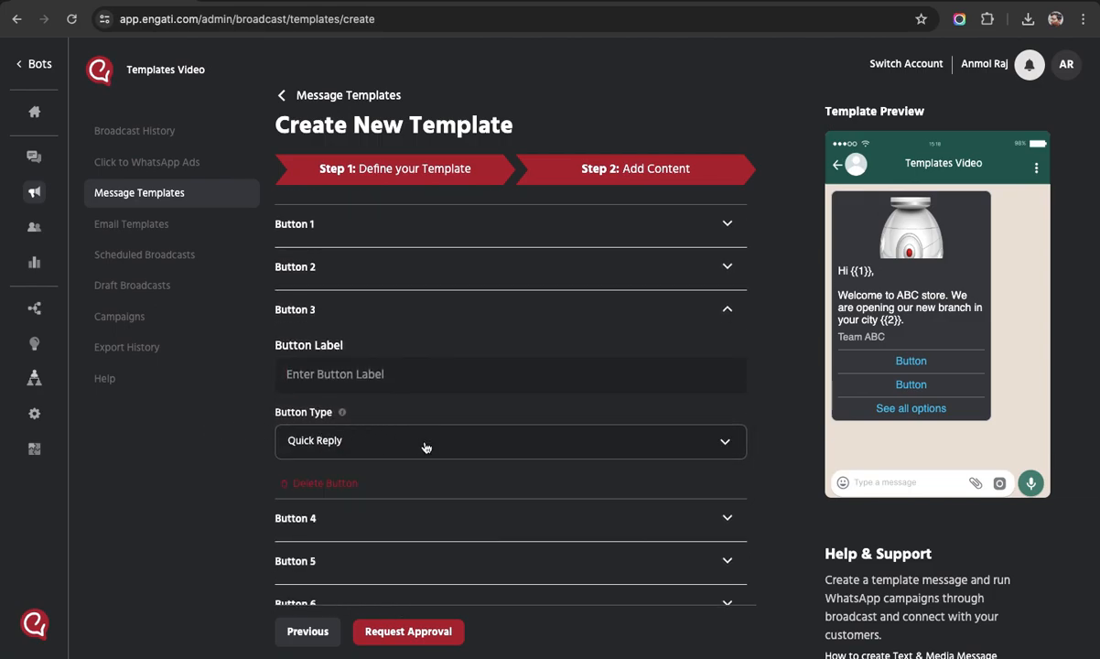
click(426, 311)
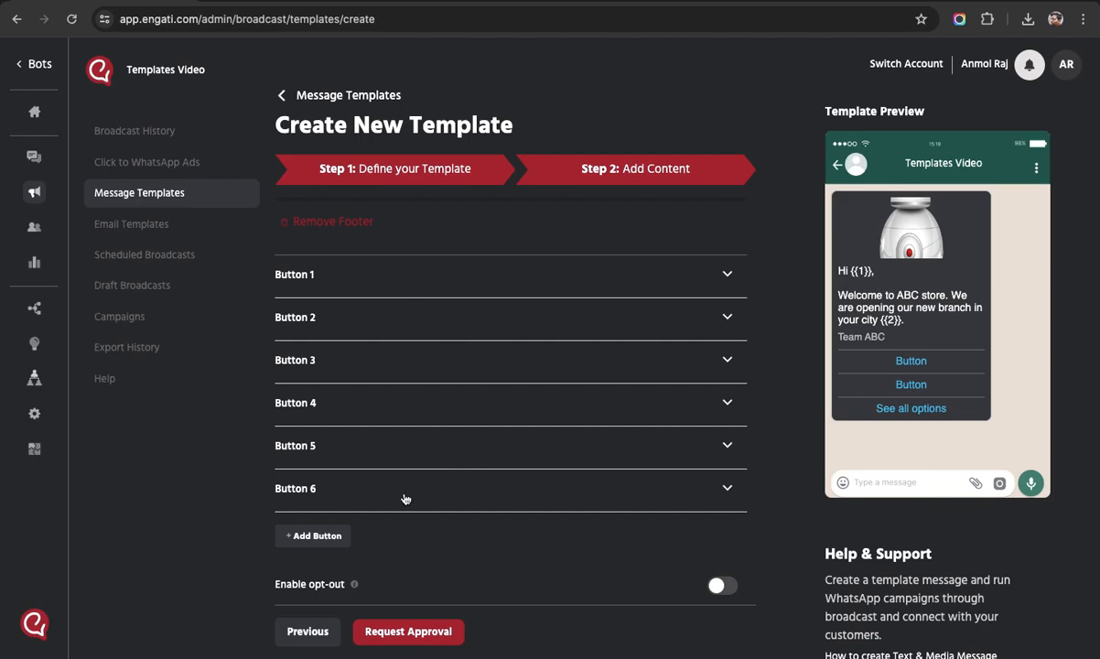
Delete Buttons 6, 5, 4, 3 and 2 one after another, leaving only Button 1.
click(357, 488)
scroll(356, 420, down, 5)
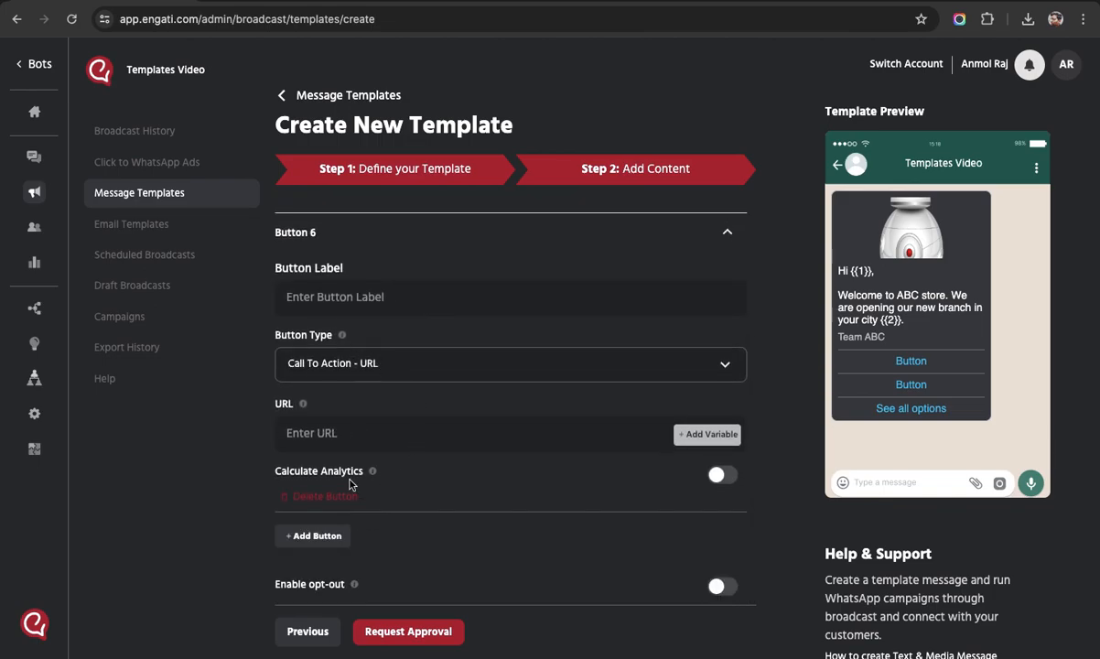
click(317, 498)
click(311, 496)
click(318, 496)
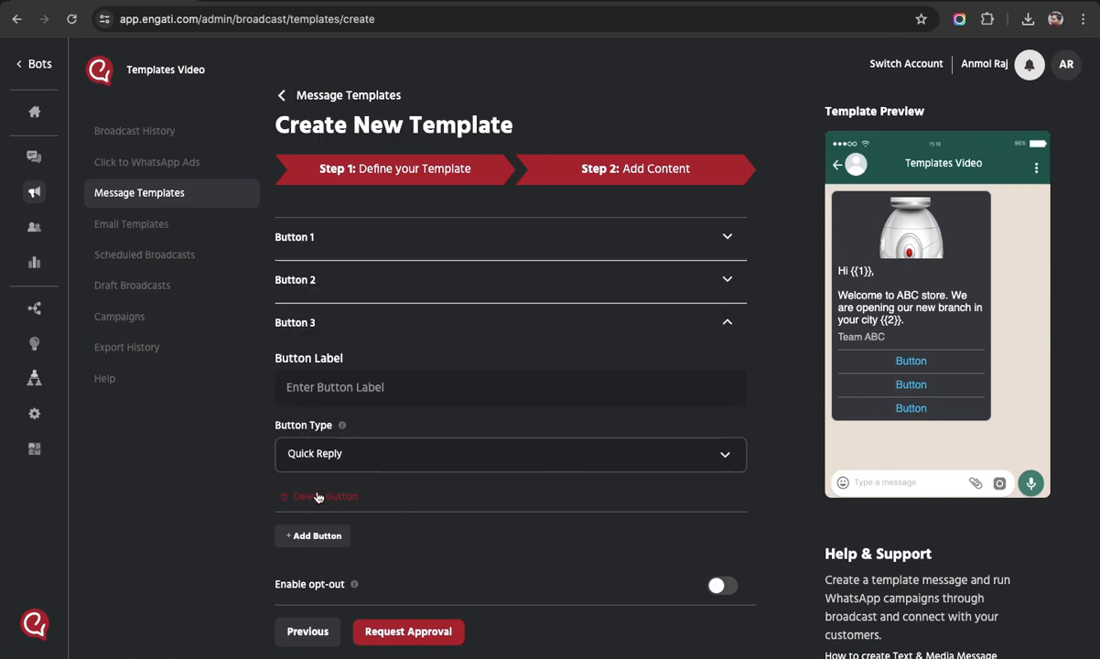
click(317, 496)
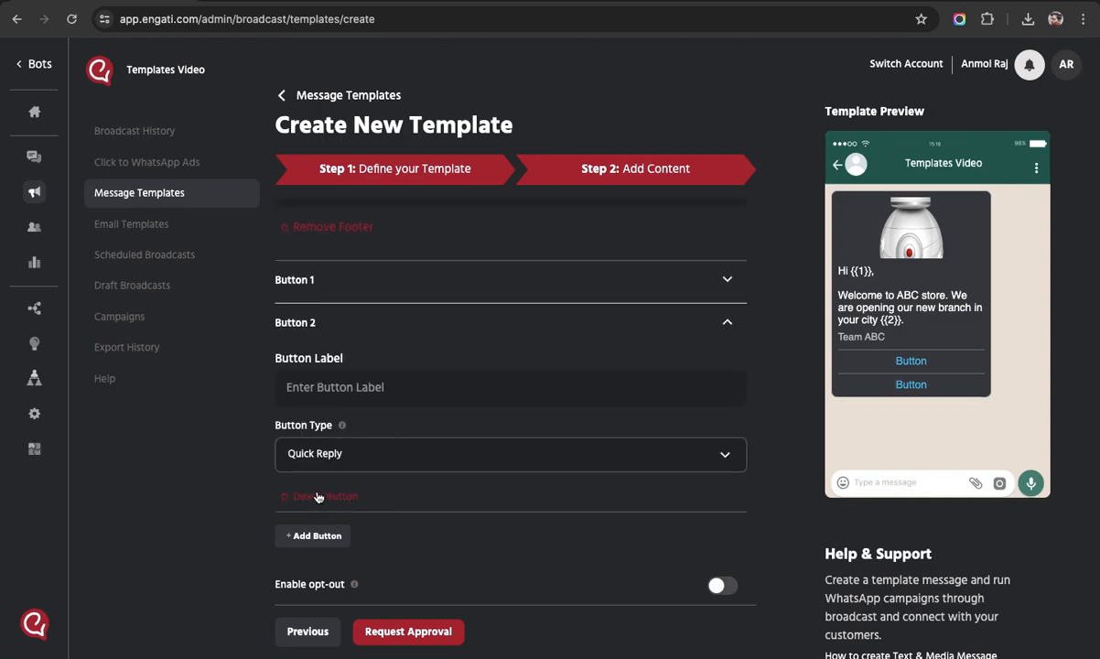
click(317, 496)
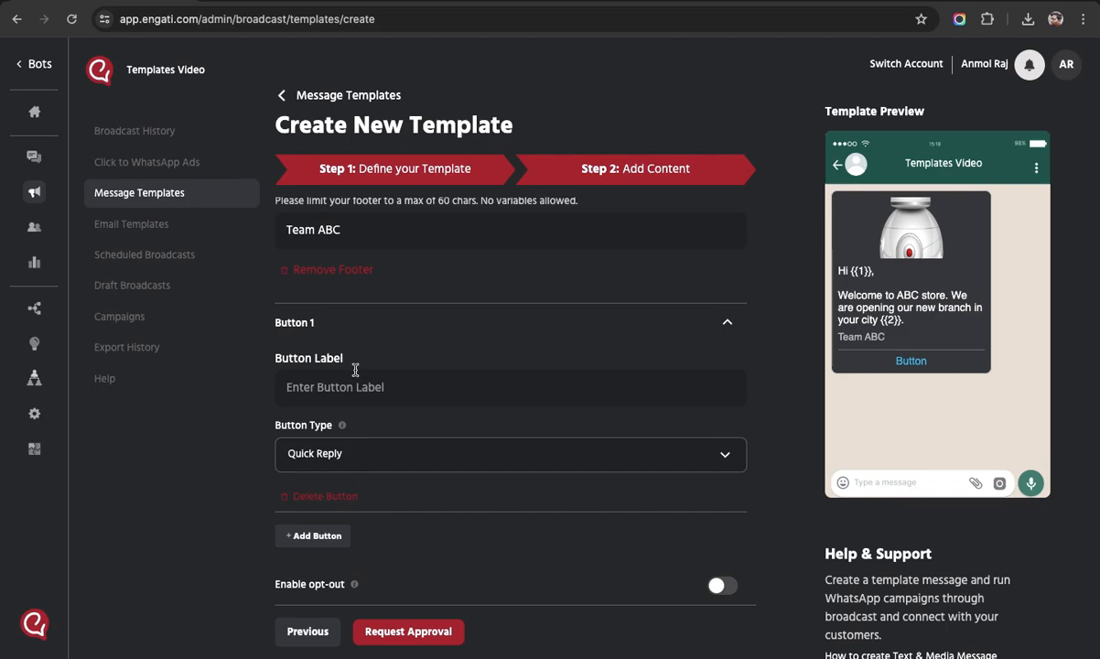
click(355, 448)
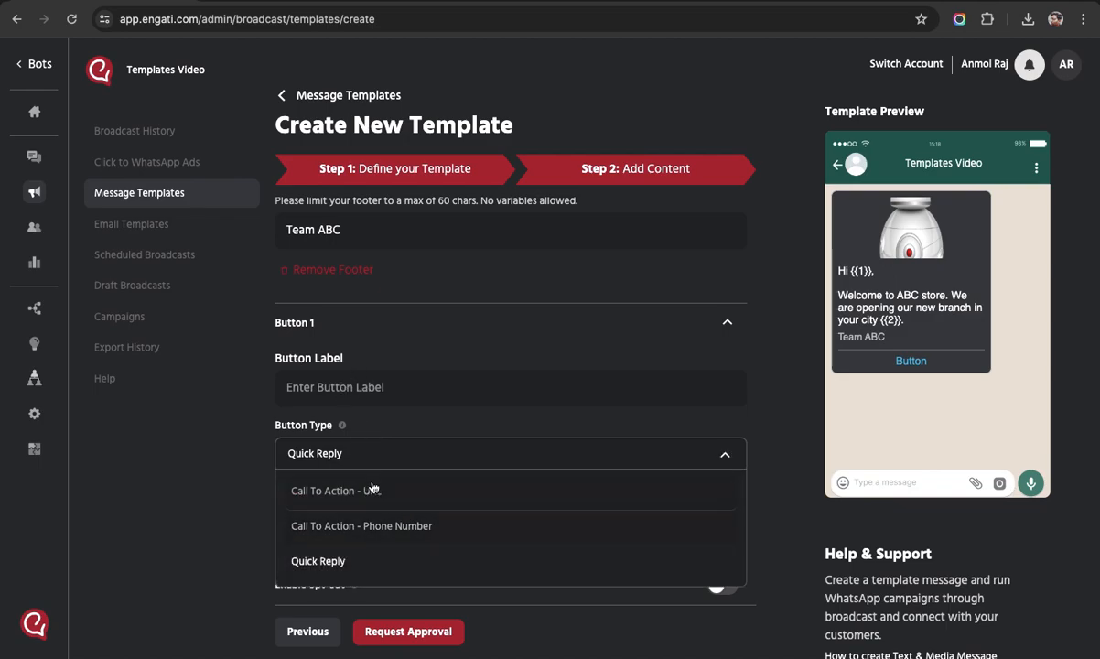
click(439, 491)
scroll(316, 515, down, 2)
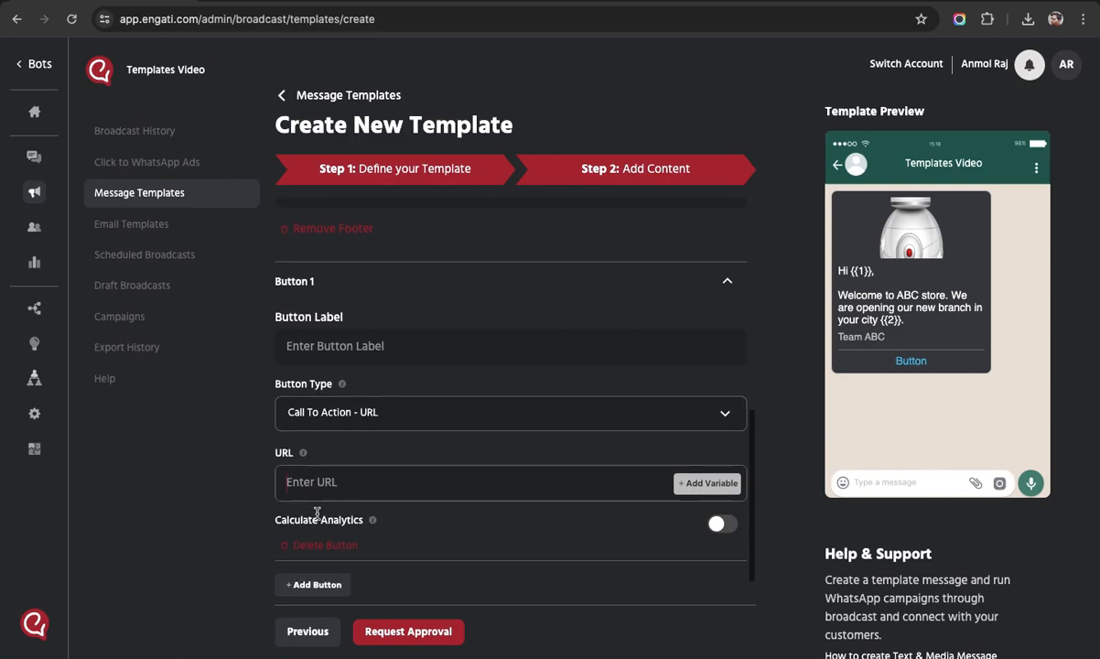
click(392, 449)
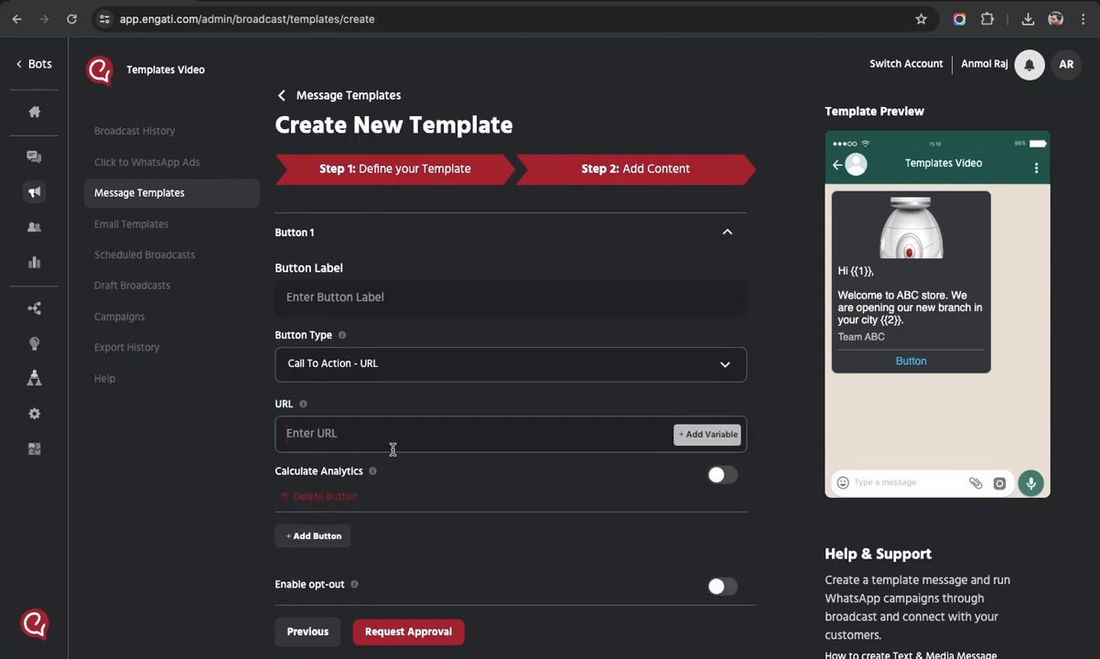
text(https://engati.com)
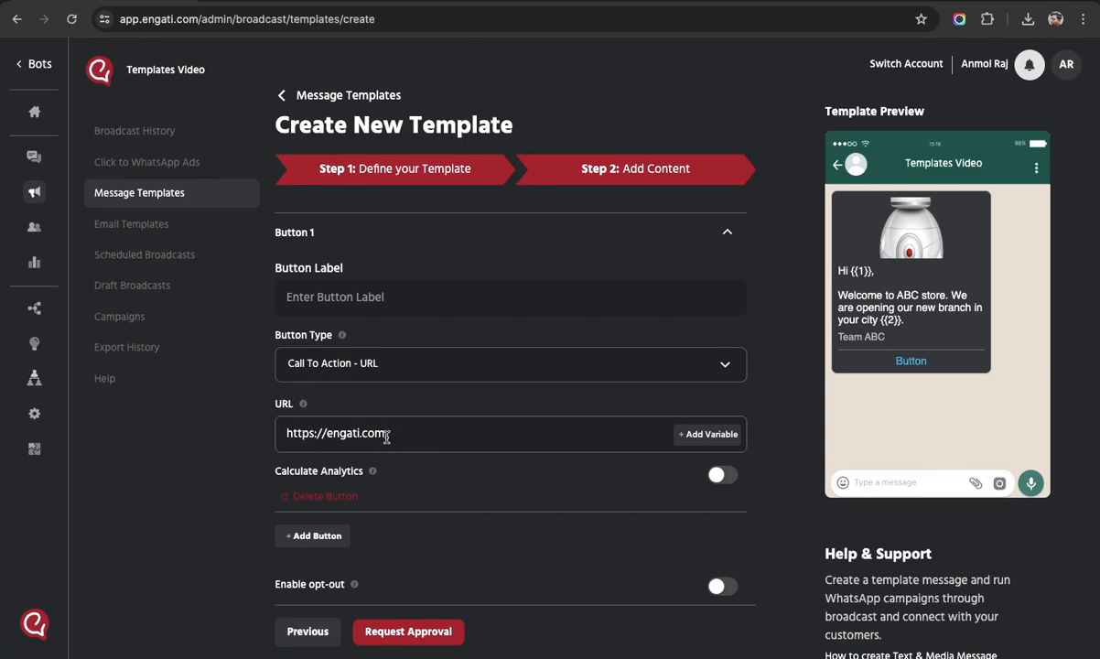
Switch Button 1 to Call To Action - Phone Number, replacing the leftover URL with a phone number.
click(409, 365)
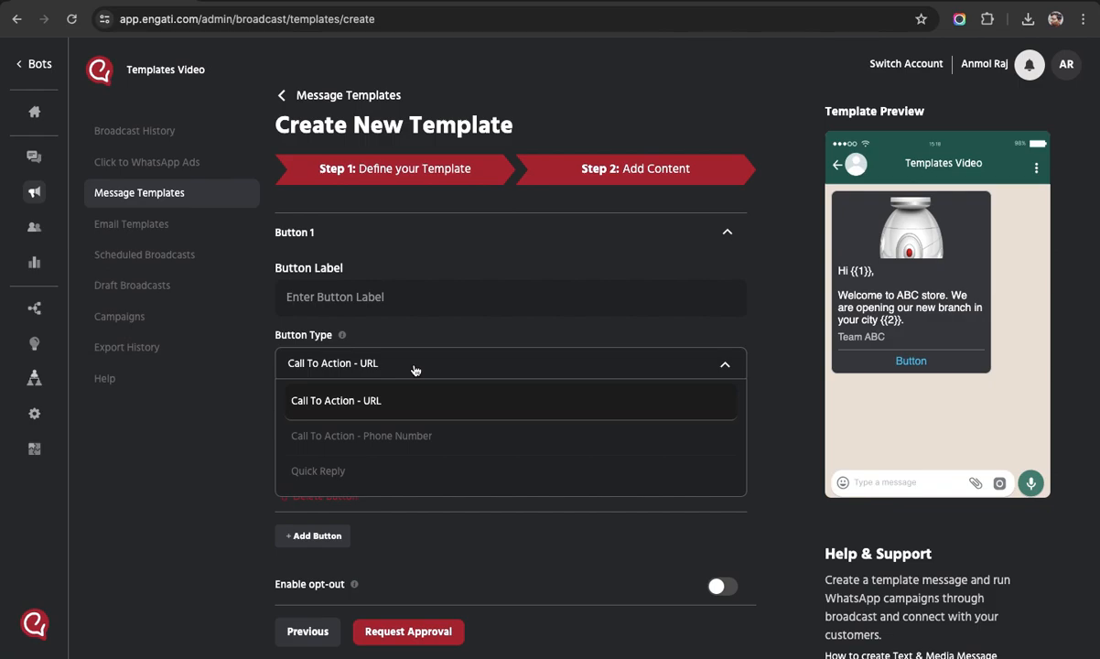
click(350, 438)
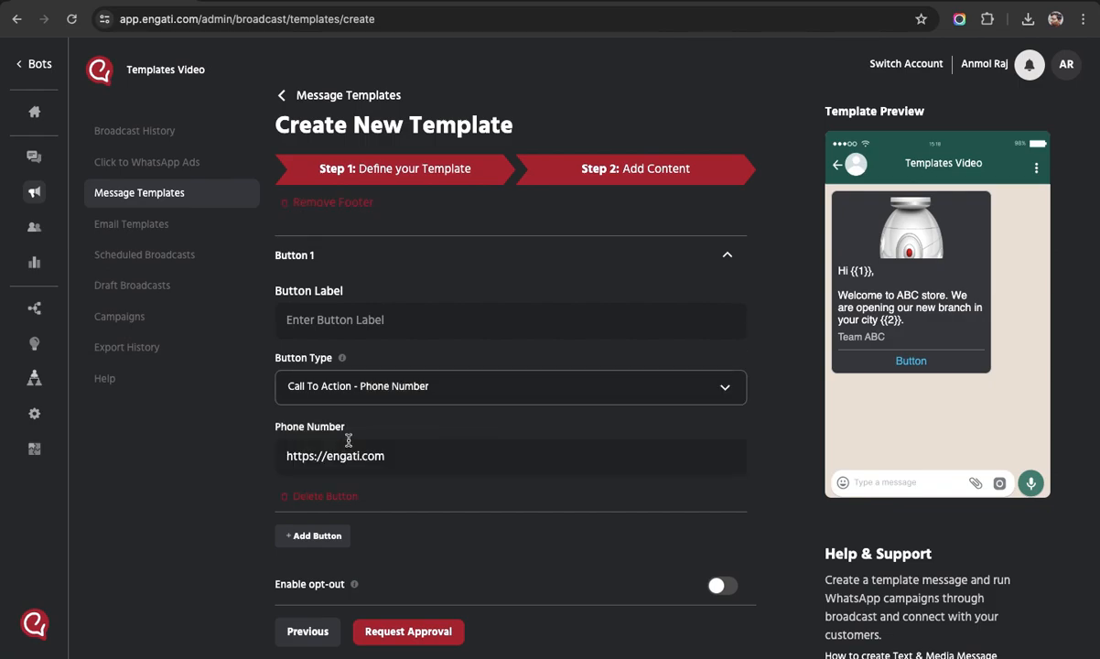
drag(390, 455, 299, 459)
key(ctrl+a)
key(BackSpace)
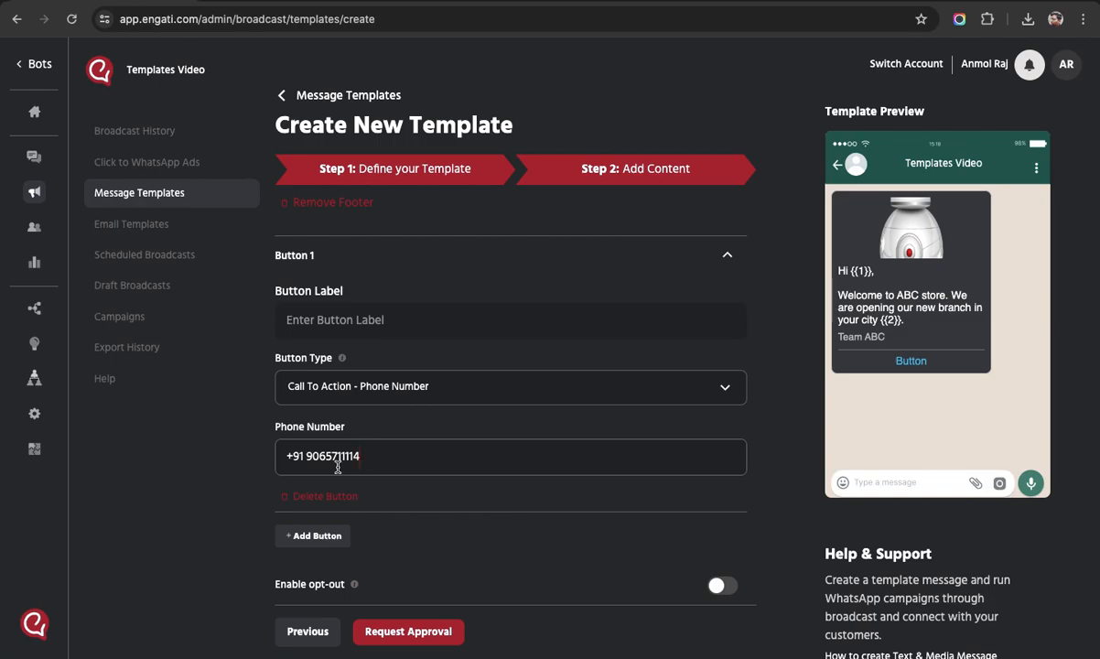
Set Button 1 to Quick Reply with the label 'Click Here'.
click(344, 382)
click(346, 455)
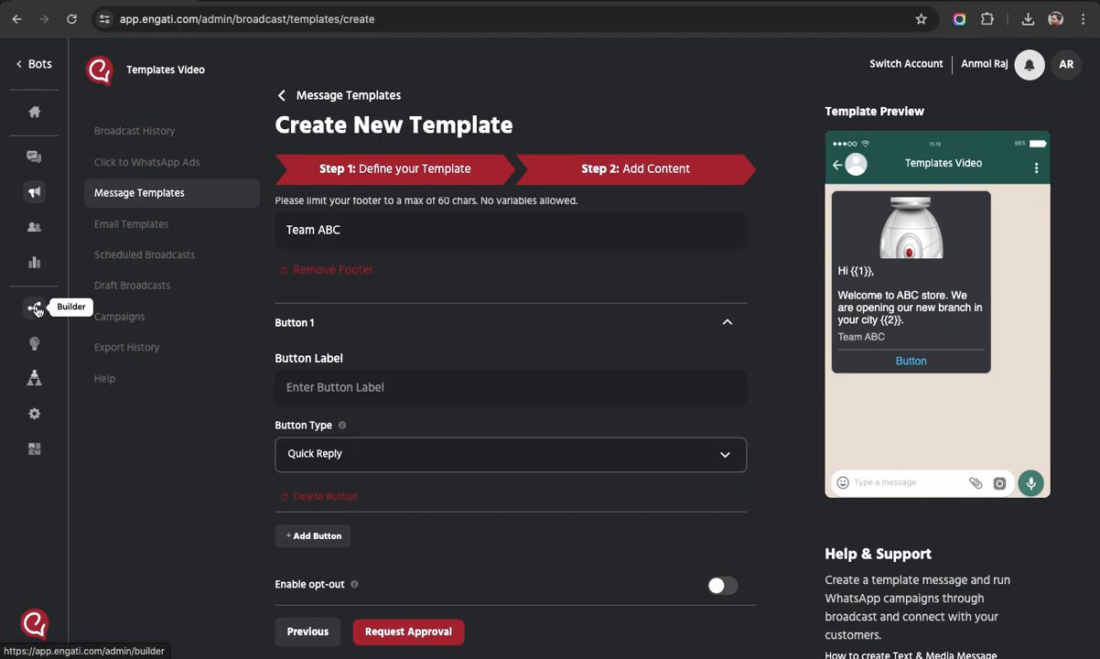
click(335, 396)
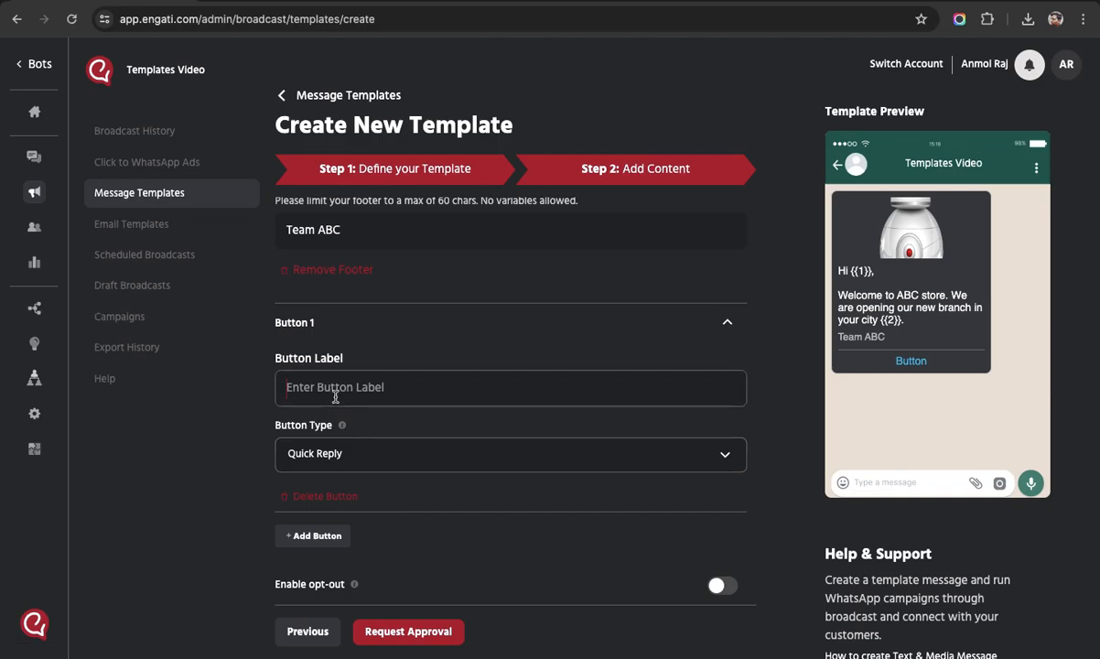
text(Click Here)
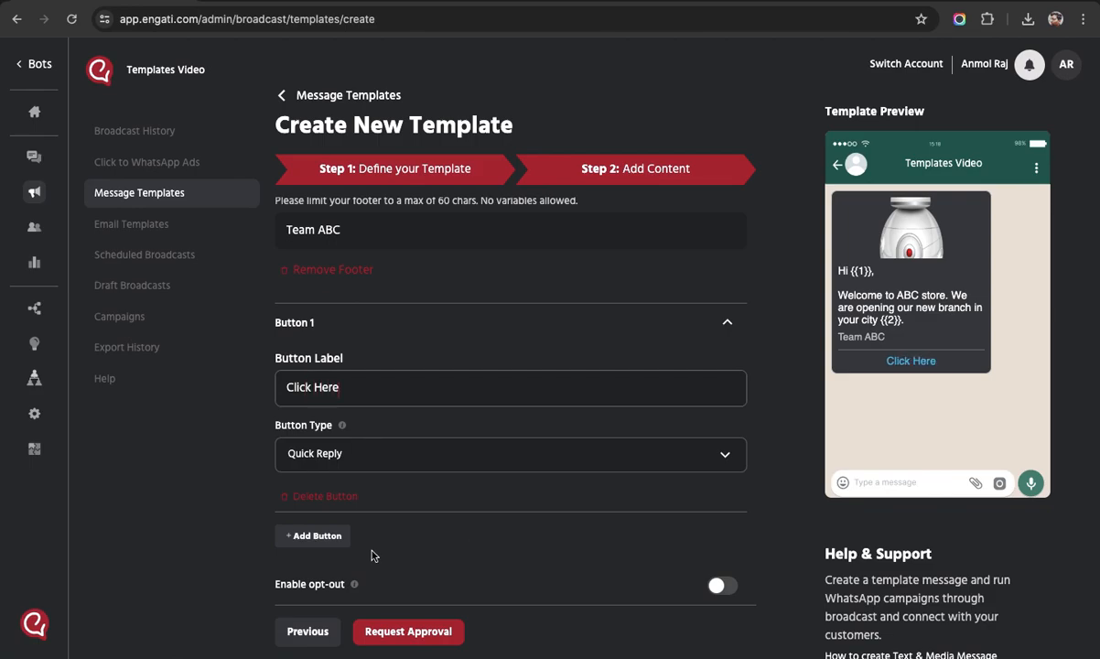
Add a second button labelled 'Stop promotions', then delete it and collapse Button 1.
click(313, 535)
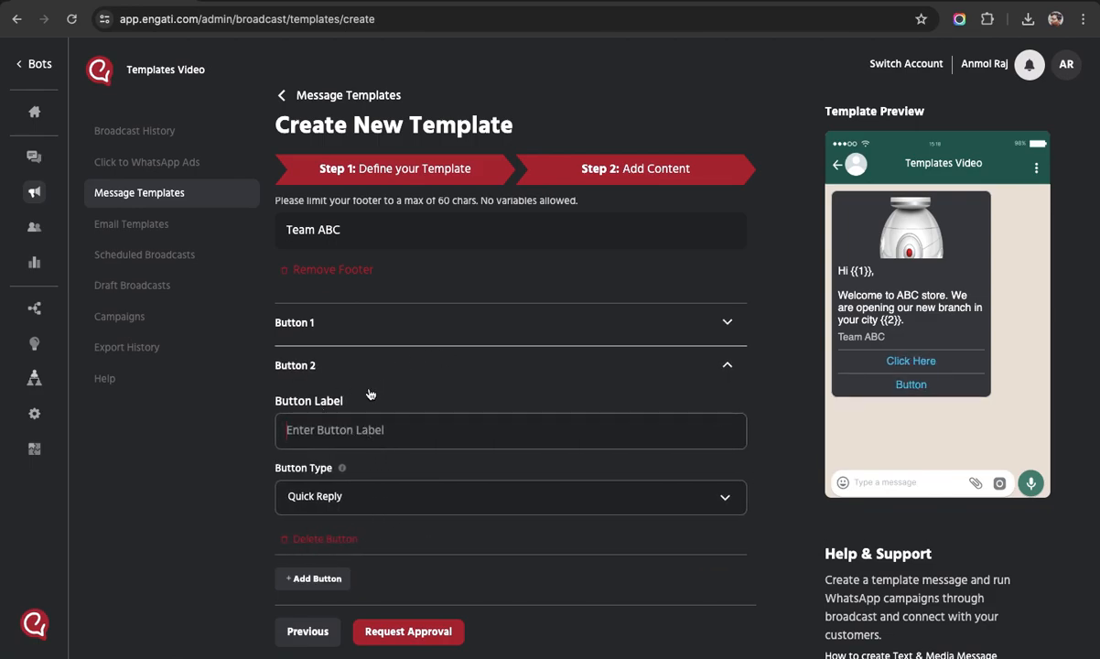
scroll(435, 572, down, 1)
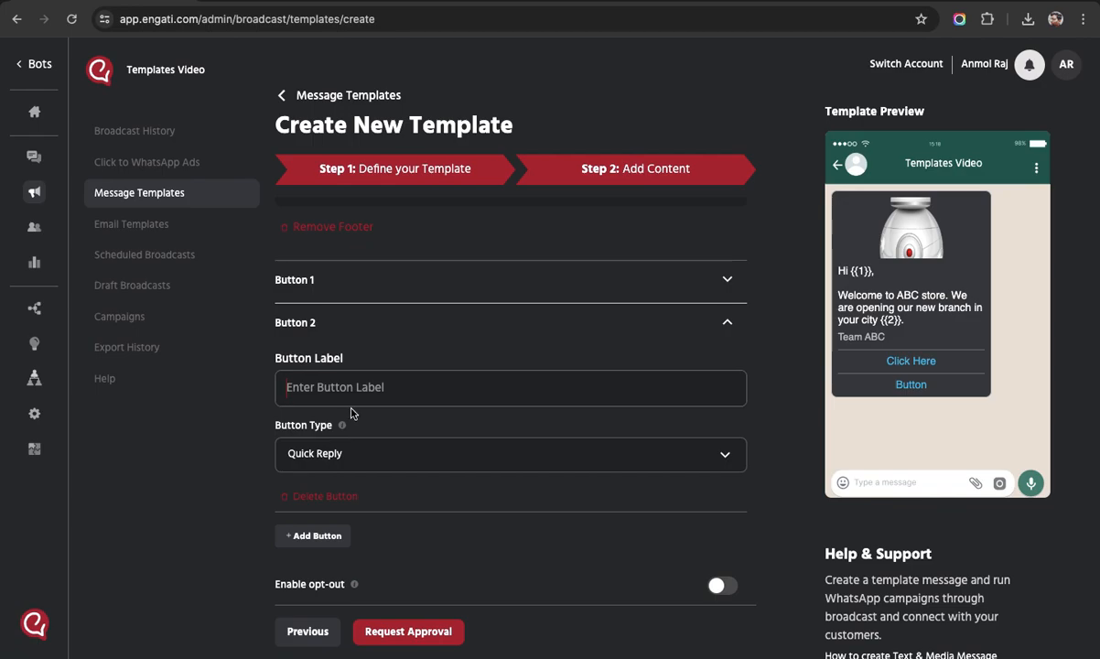
text(Stope)
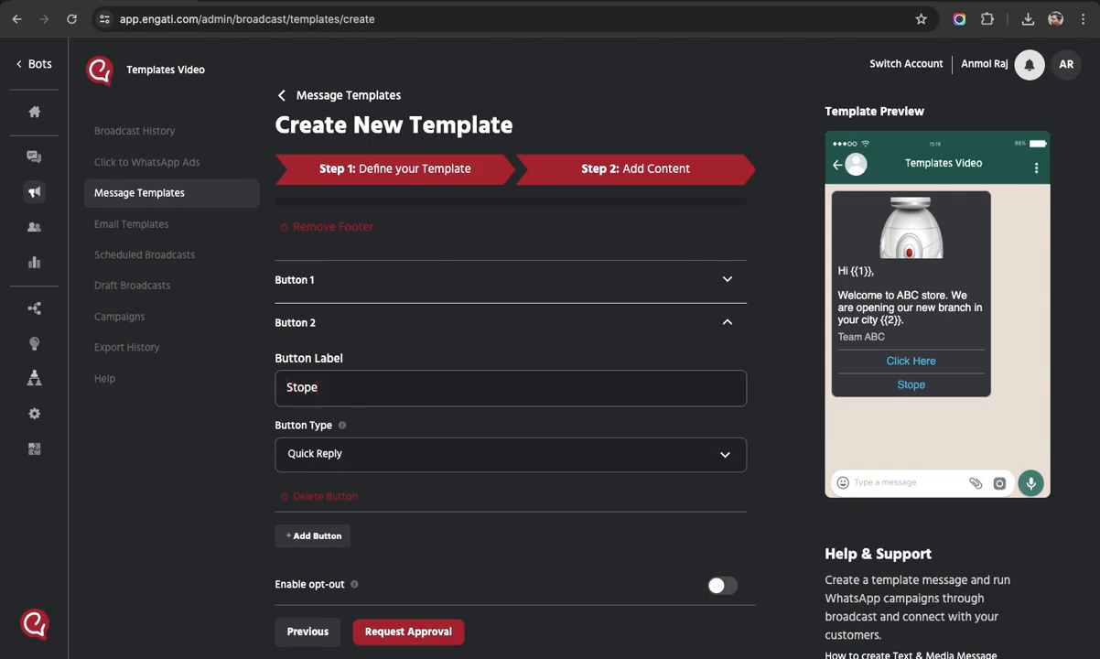
key(BackSpace)
text(promotions)
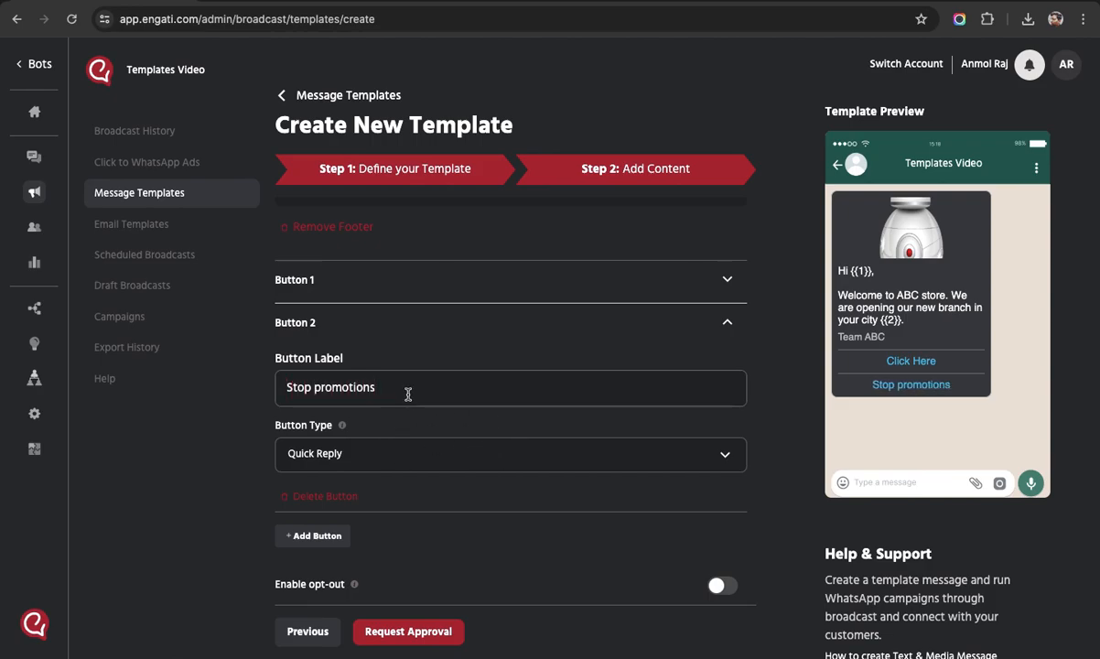
click(329, 496)
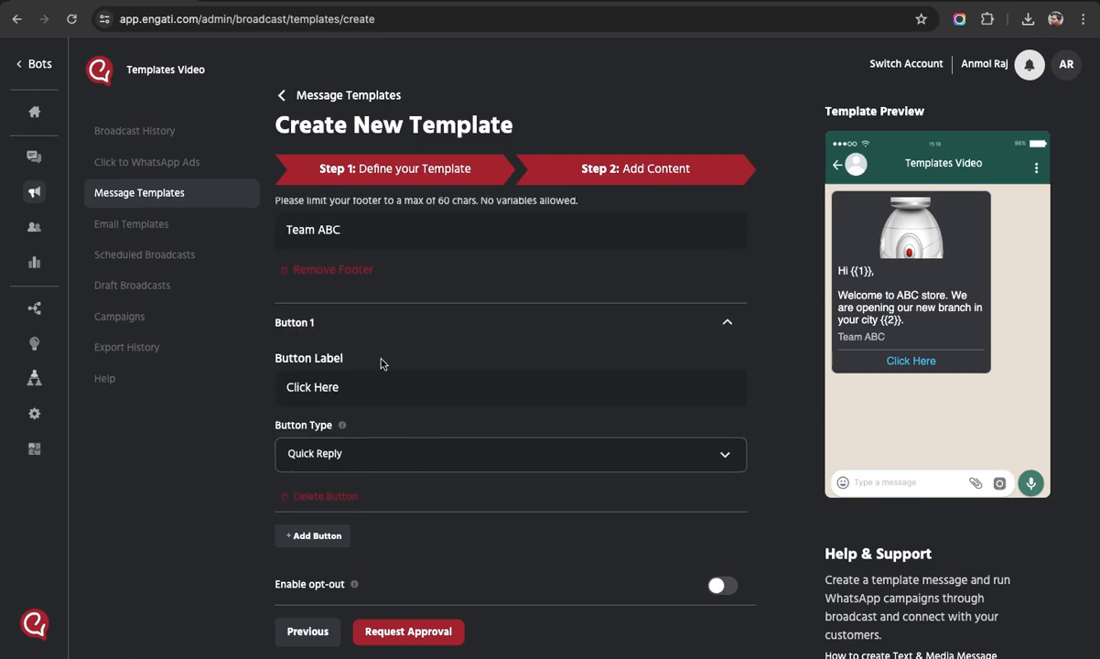
click(372, 328)
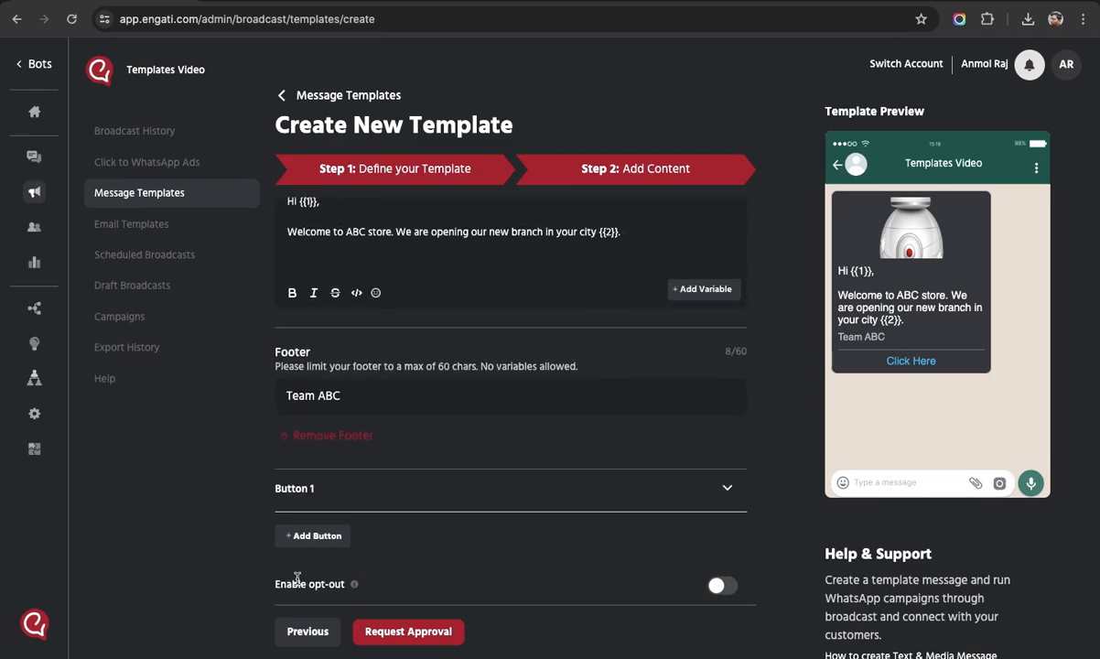
Turn on Enable opt-out so a Stop Promotions button is added.
triple_click(271, 587)
click(511, 585)
click(728, 590)
scroll(502, 545, down, 3)
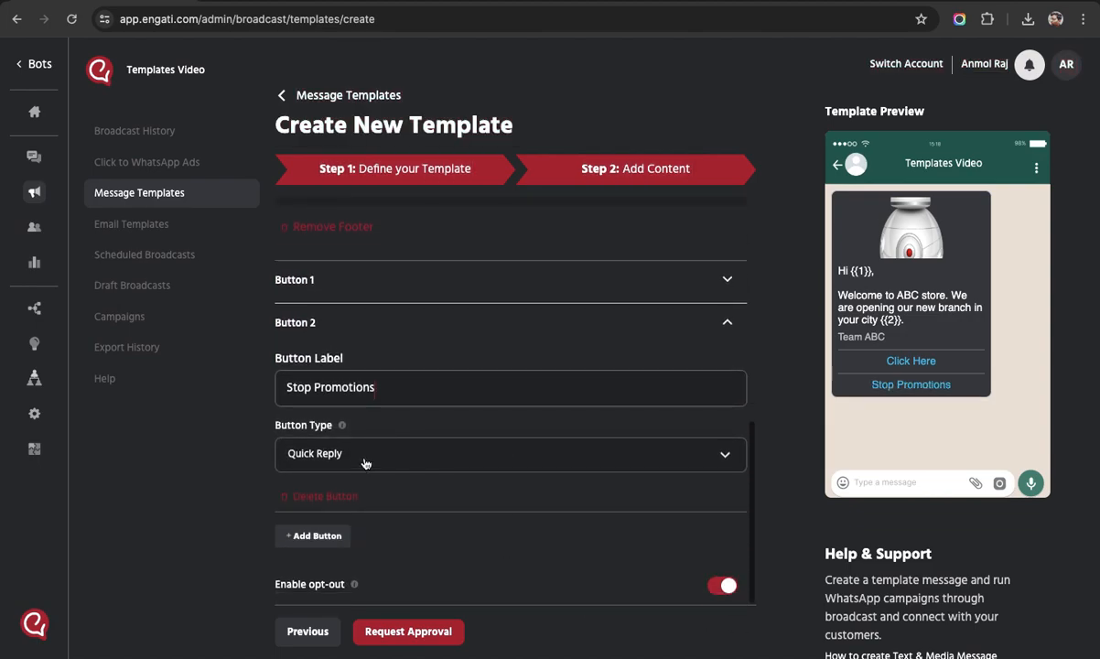
Try URL and phone number types on the Stop Promotions button, then set it back to Quick Reply.
click(342, 452)
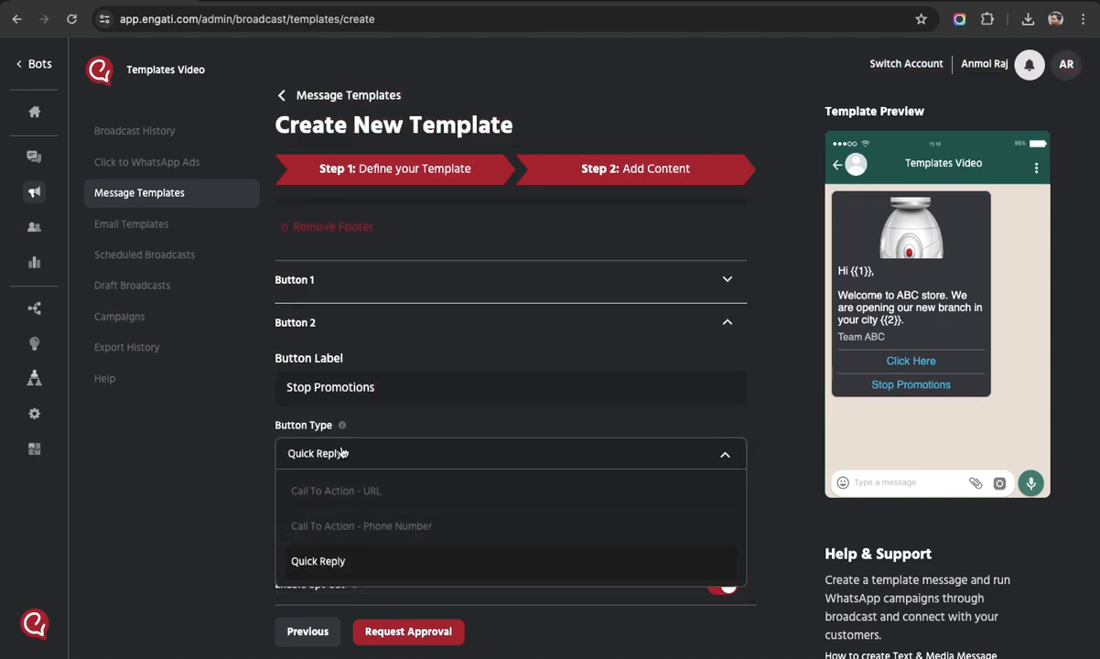
click(232, 441)
click(353, 455)
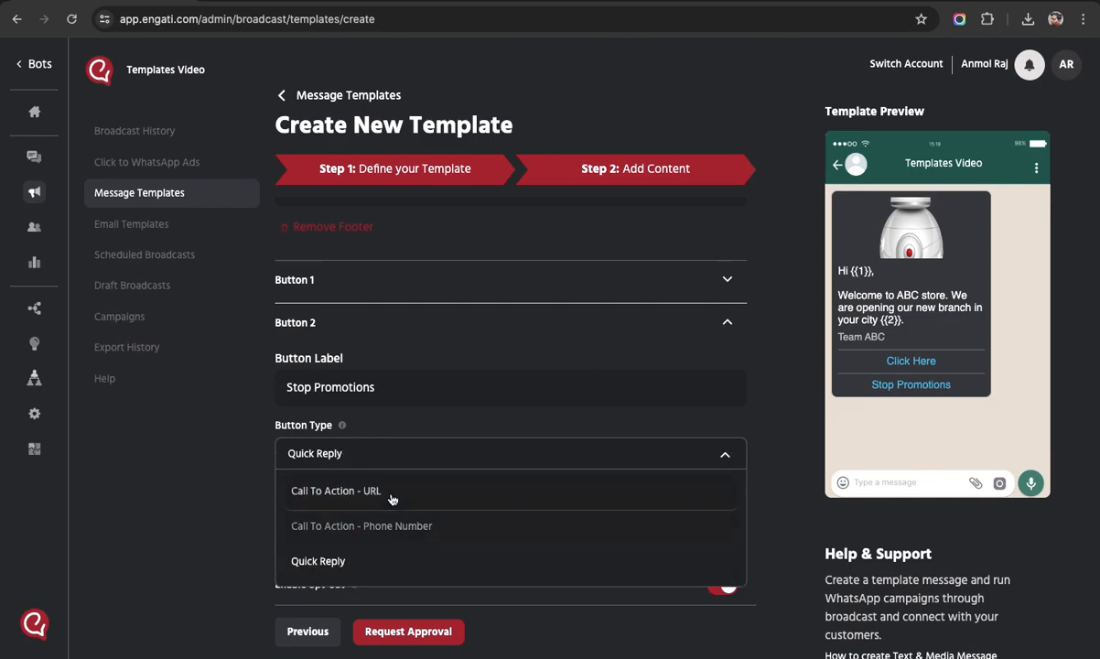
click(392, 499)
scroll(453, 455, down, 2)
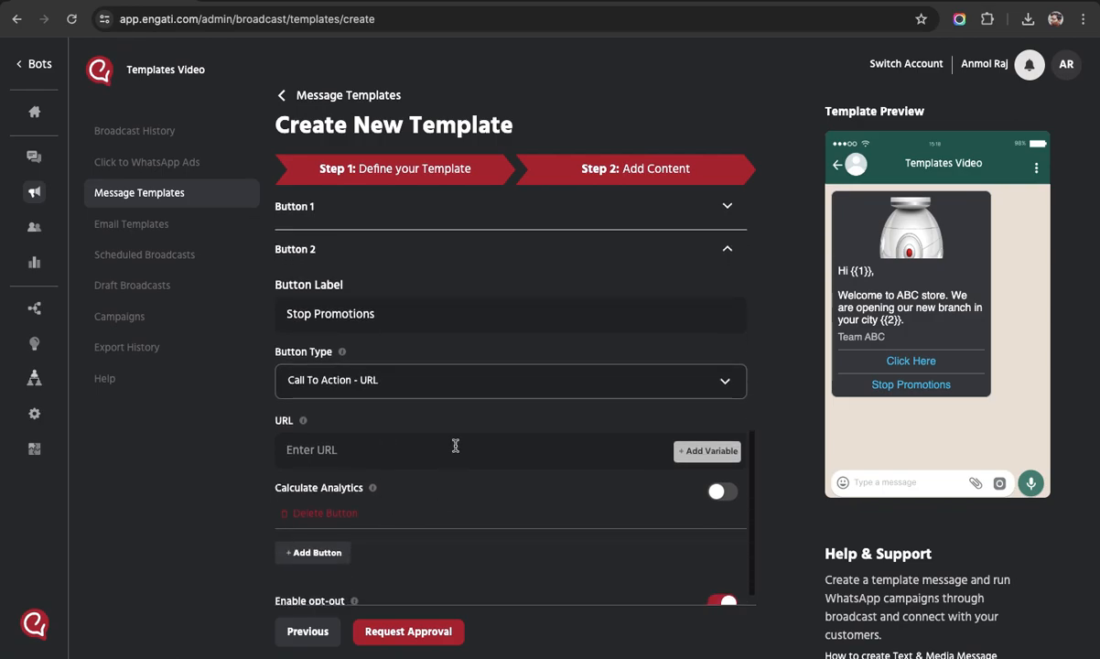
click(432, 382)
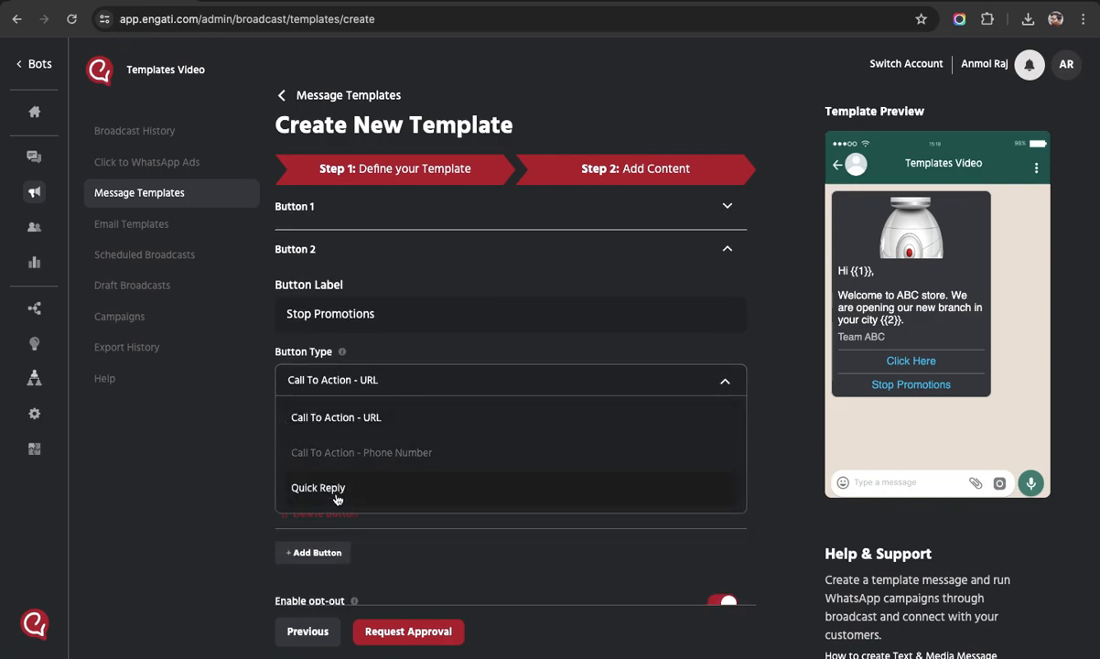
click(365, 466)
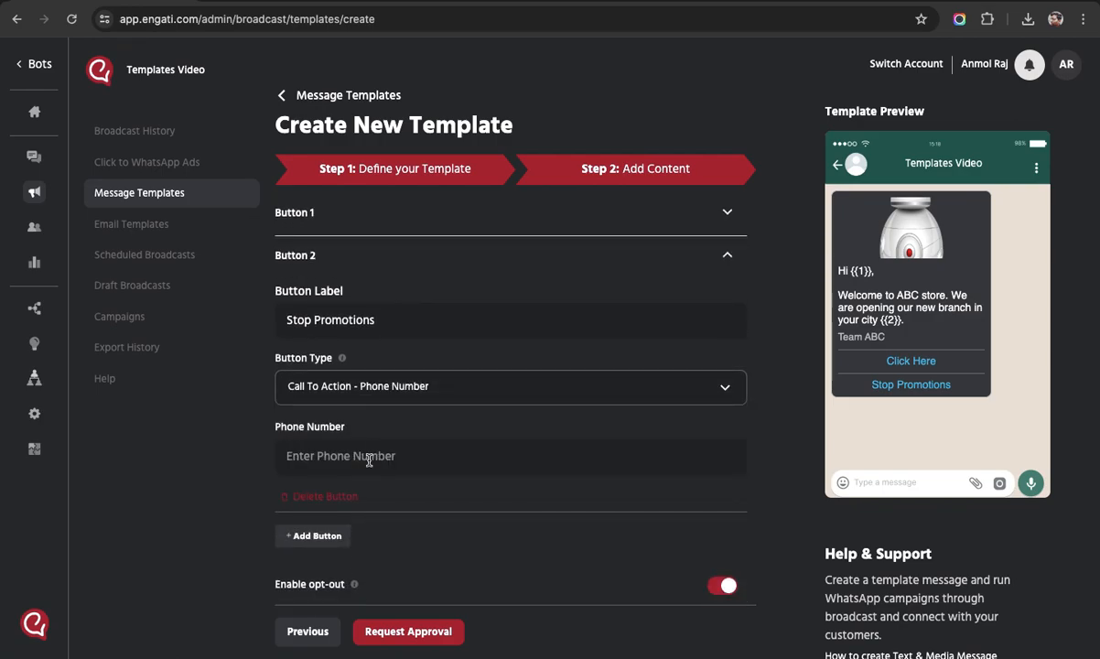
click(371, 379)
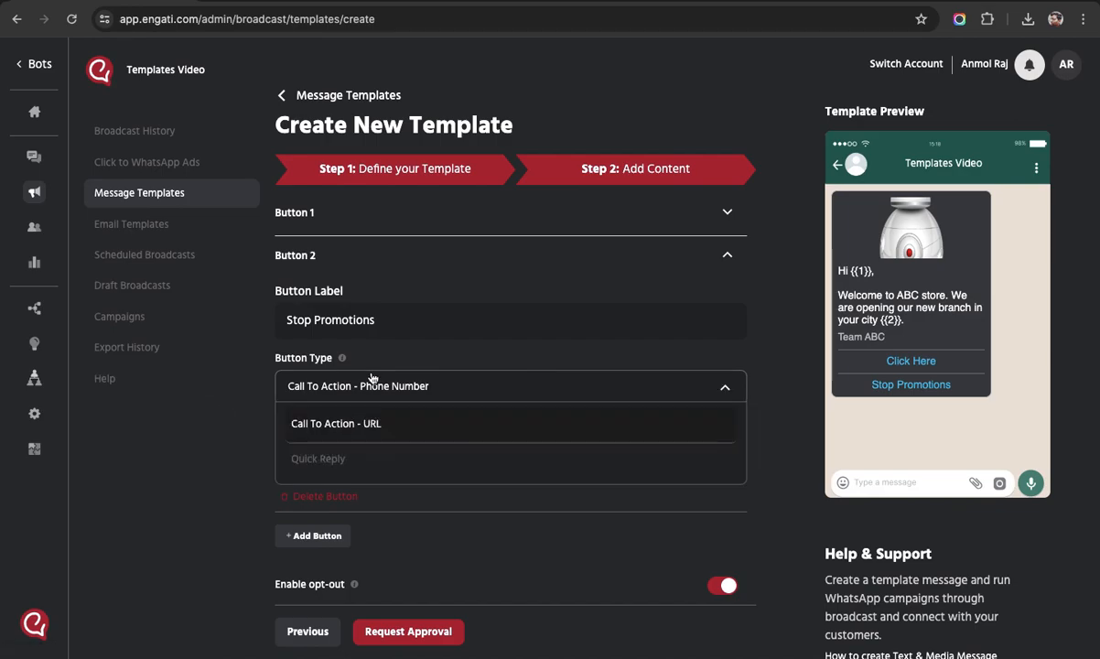
click(331, 460)
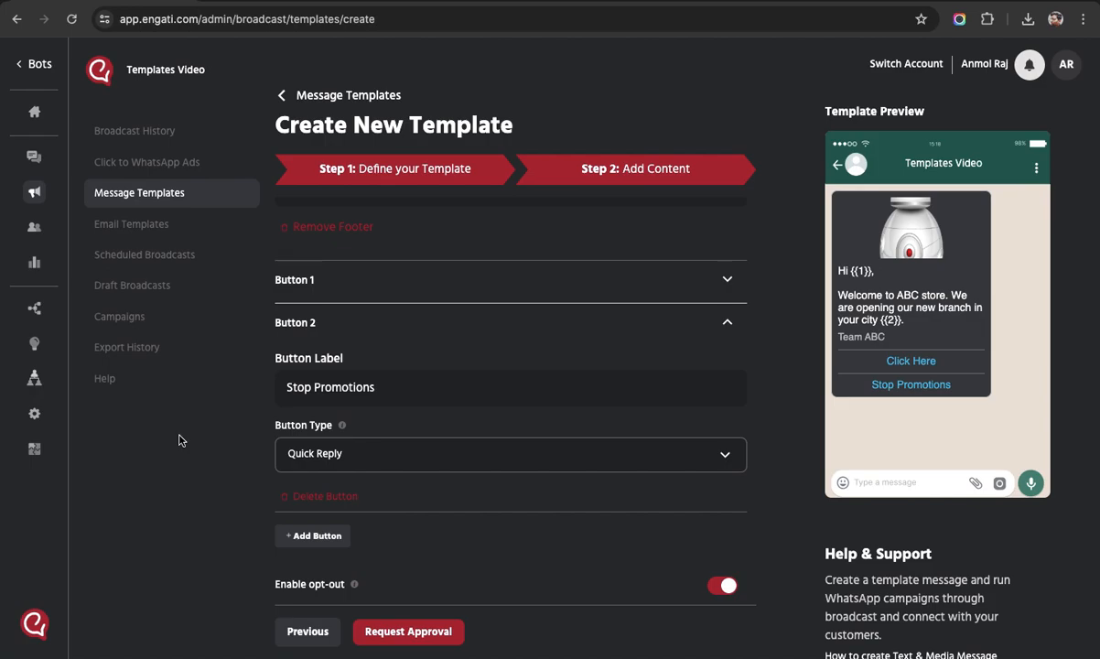
click(367, 449)
click(366, 449)
click(377, 330)
click(346, 449)
scroll(339, 412, down, 2)
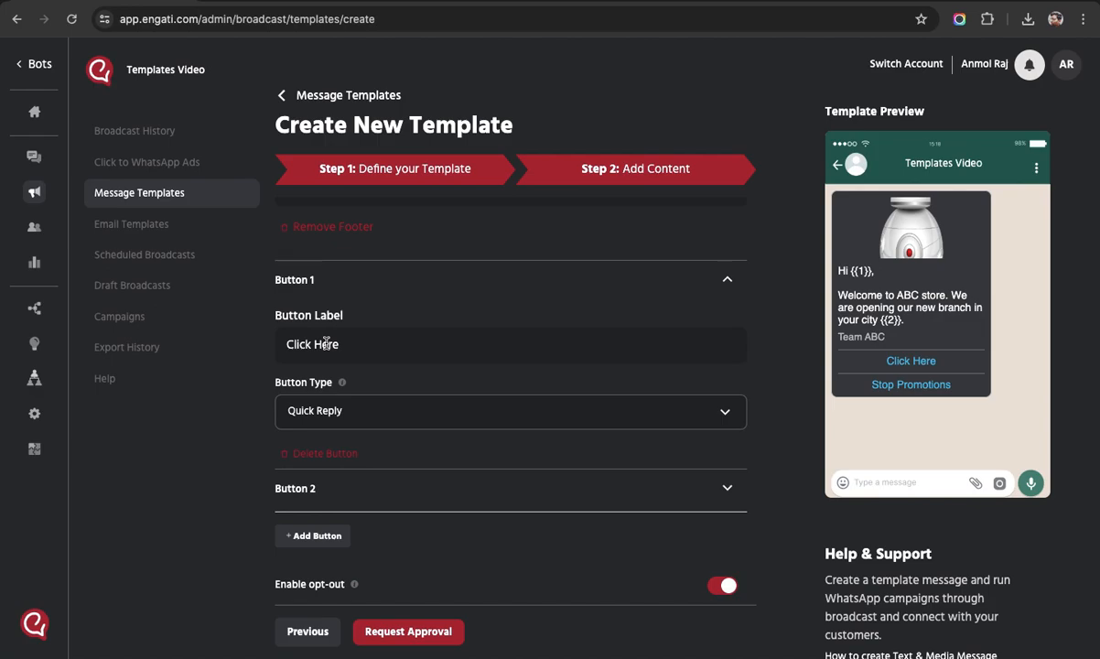
click(324, 411)
click(326, 411)
scroll(486, 482, up, 10)
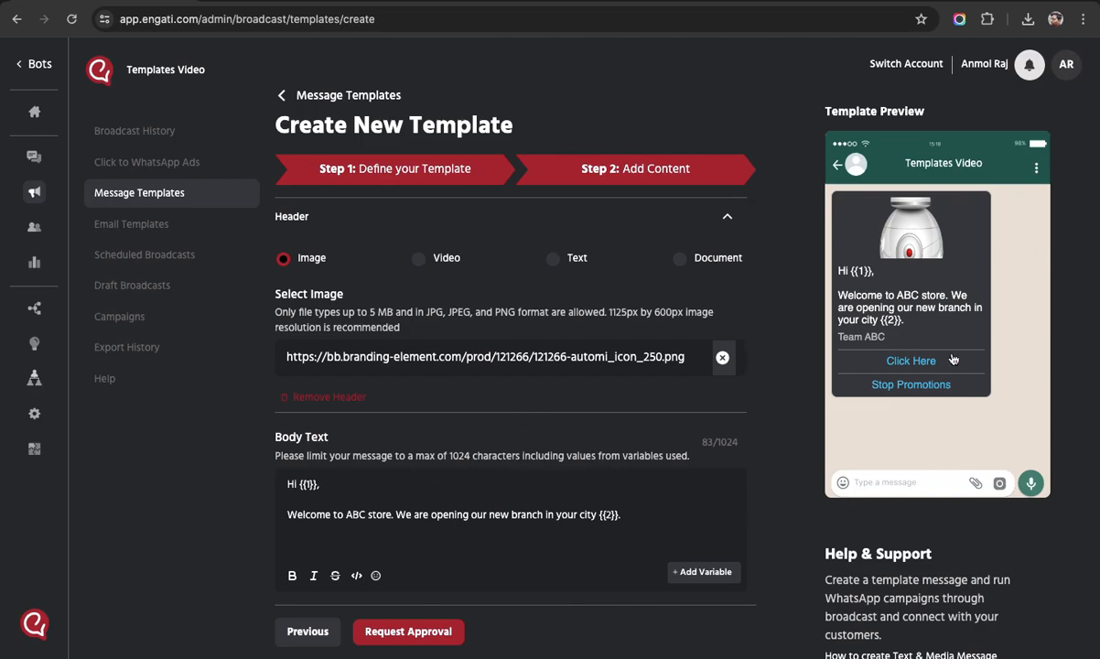
scroll(421, 486, down, 4)
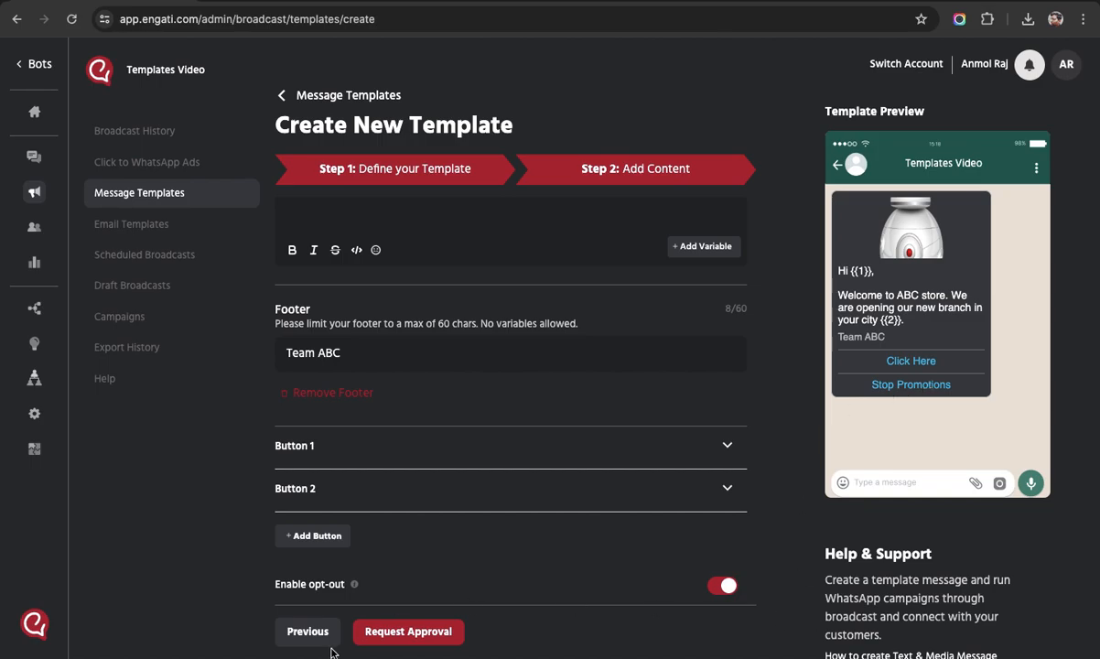
Request approval and enter sample values ABC for {{1}} and XYZ for {{2}}.
click(411, 631)
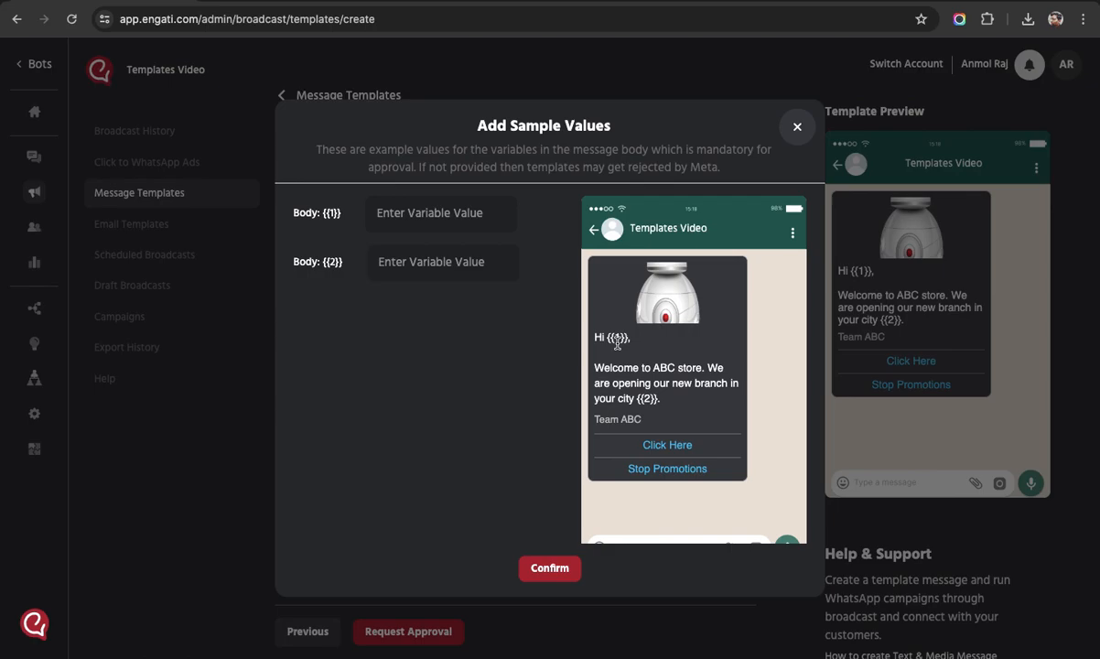
click(449, 208)
text(ABC)
click(418, 269)
text(XT)
key(BackSpace)
text(YZ)
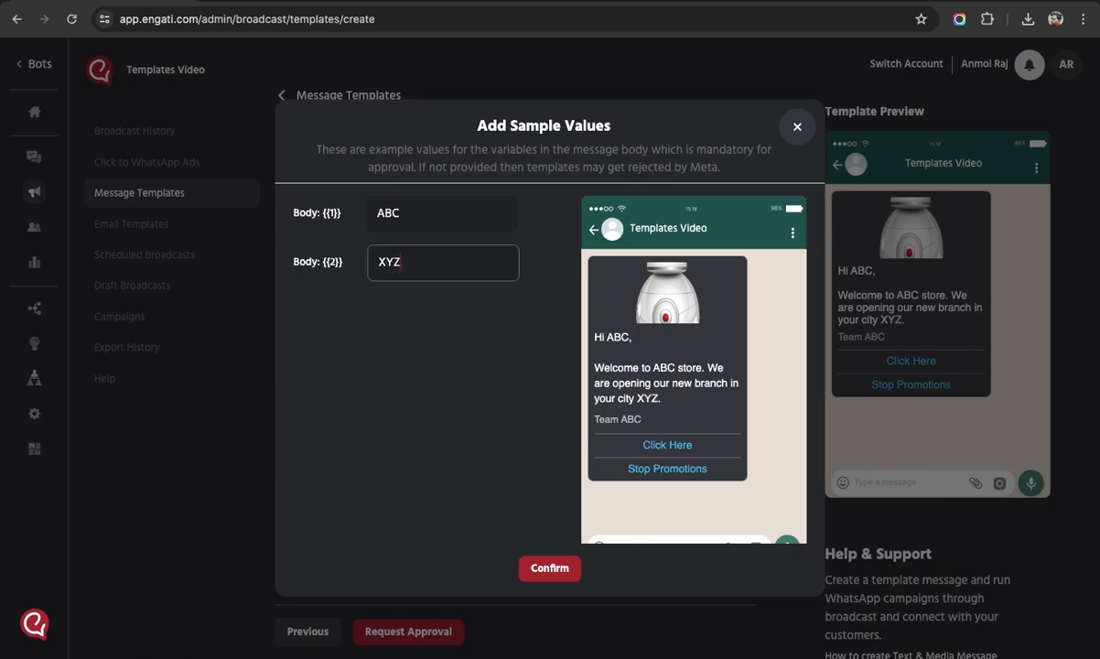
drag(637, 399, 662, 401)
click(683, 404)
Confirm the submission and return to the Message Templates list.
click(550, 569)
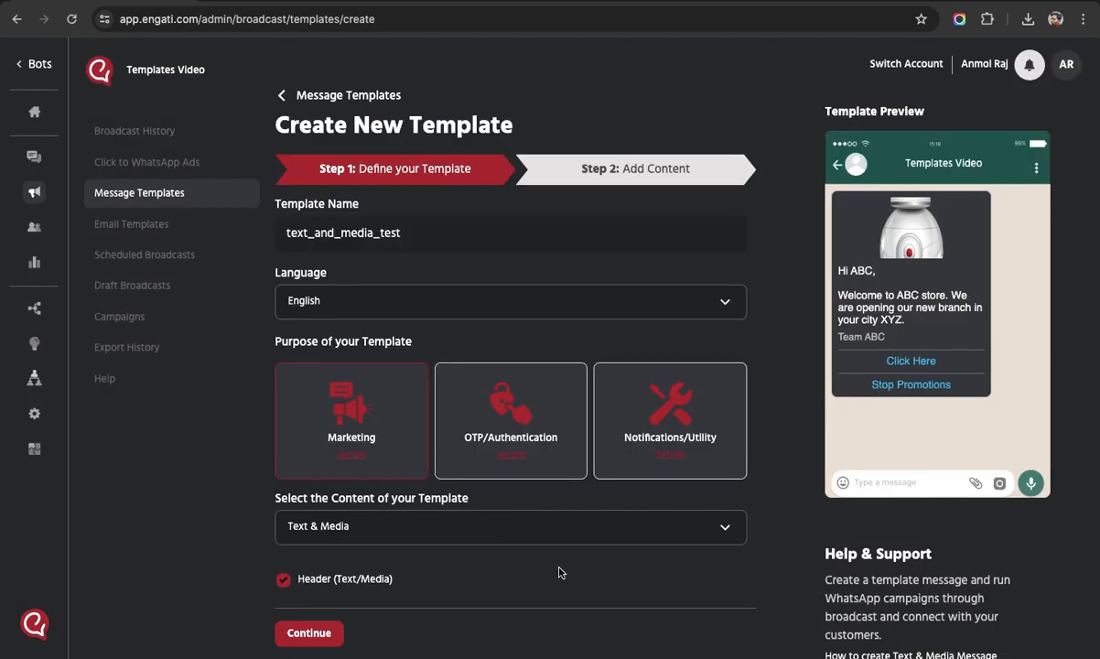
click(282, 97)
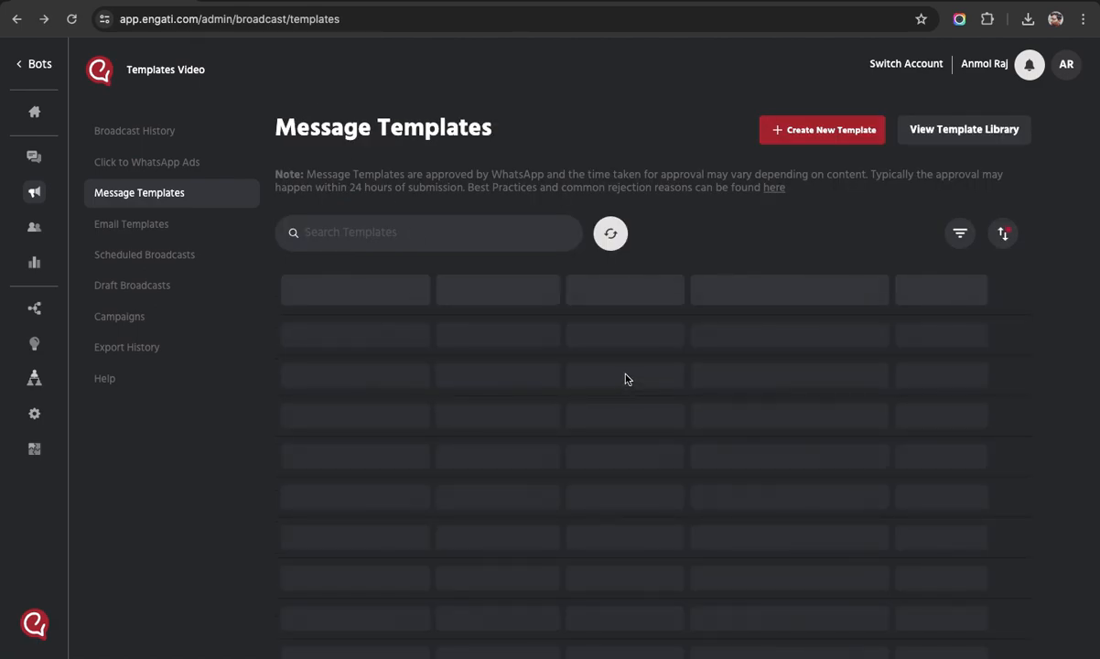
scroll(650, 595, down, 5)
scroll(654, 599, up, 5)
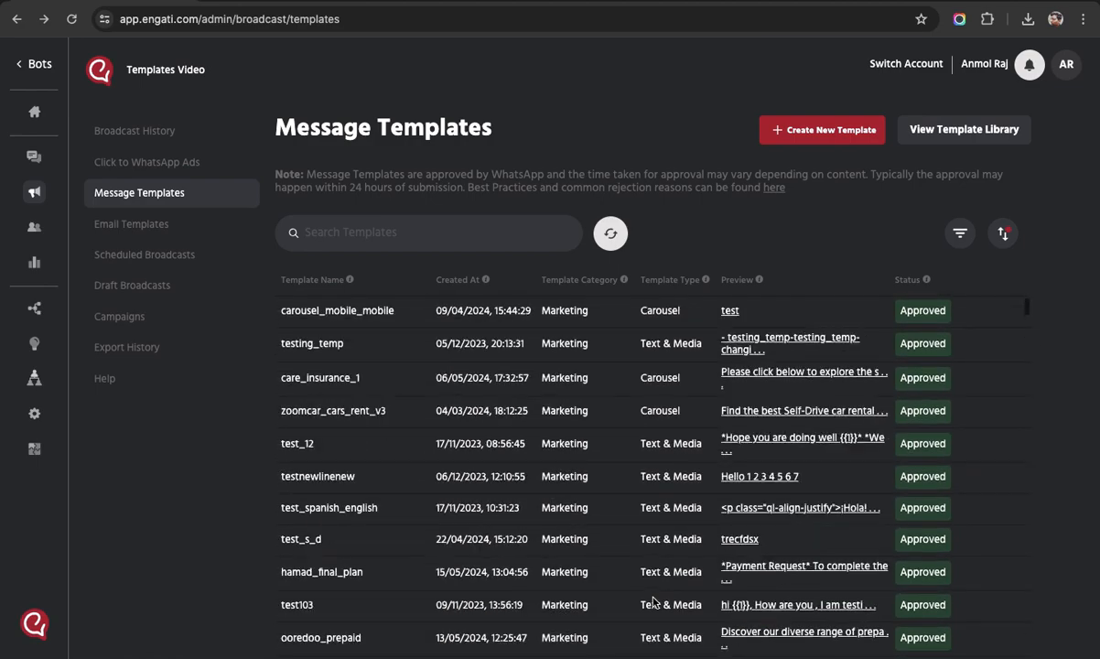